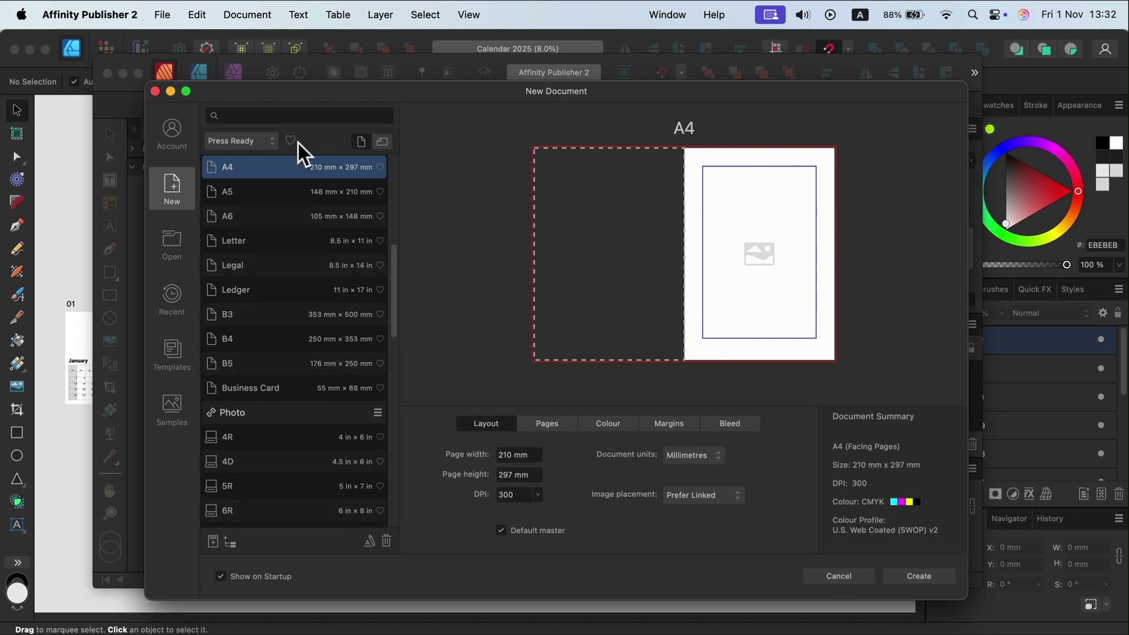
# Step: Choose the Letter preset in landscape (11 × 8.5 in) and raise the page count to 13
pyautogui.click(270, 237)
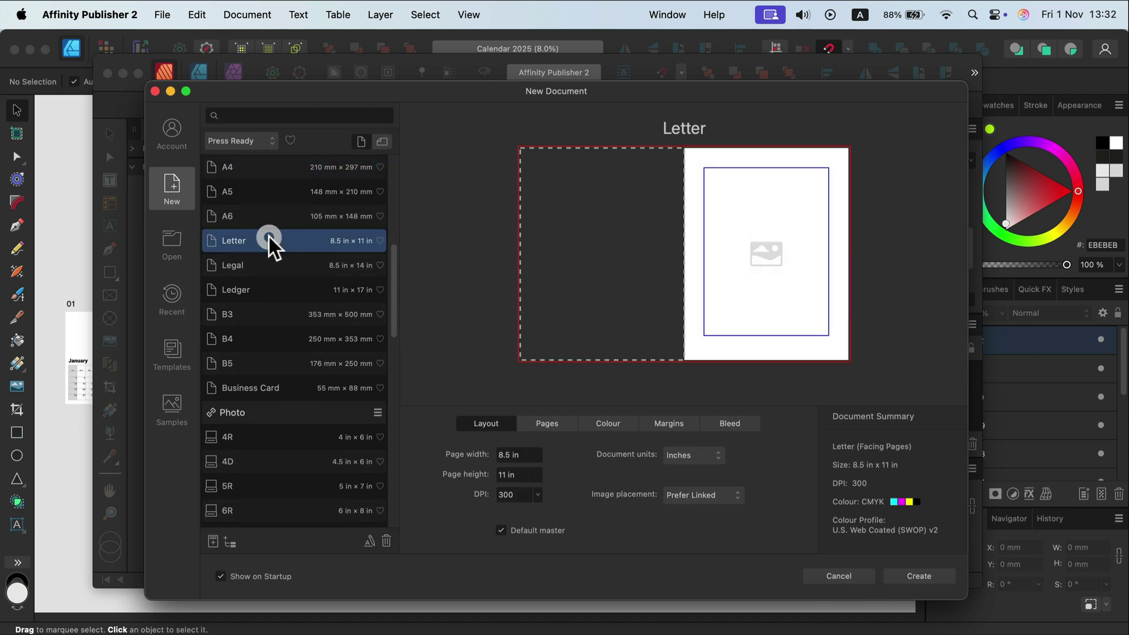
pyautogui.click(386, 144)
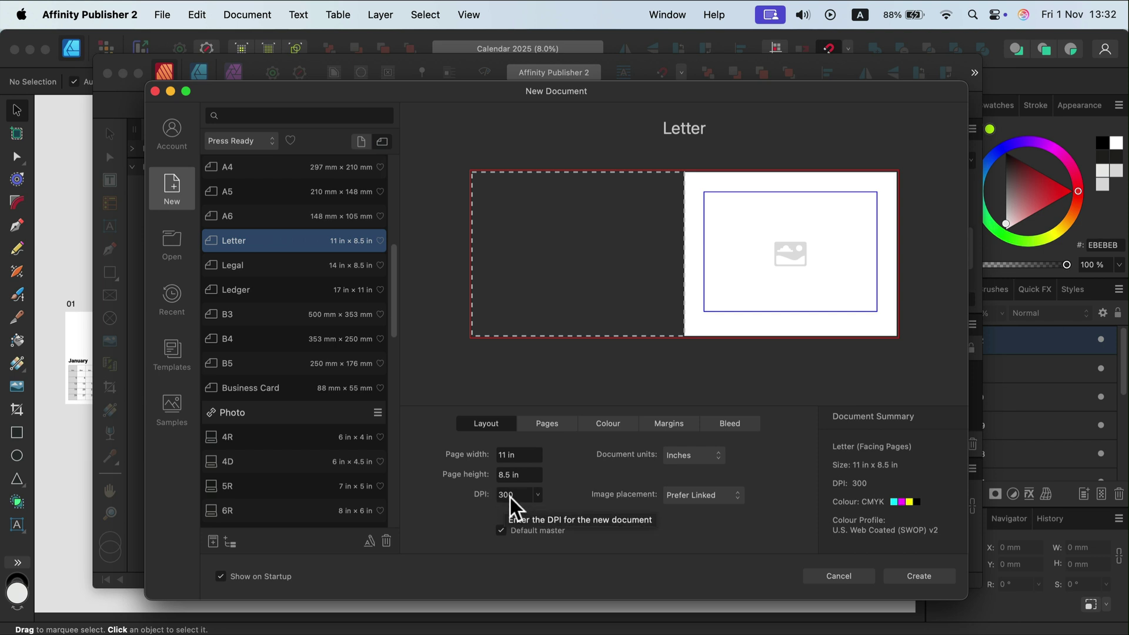
pyautogui.click(551, 426)
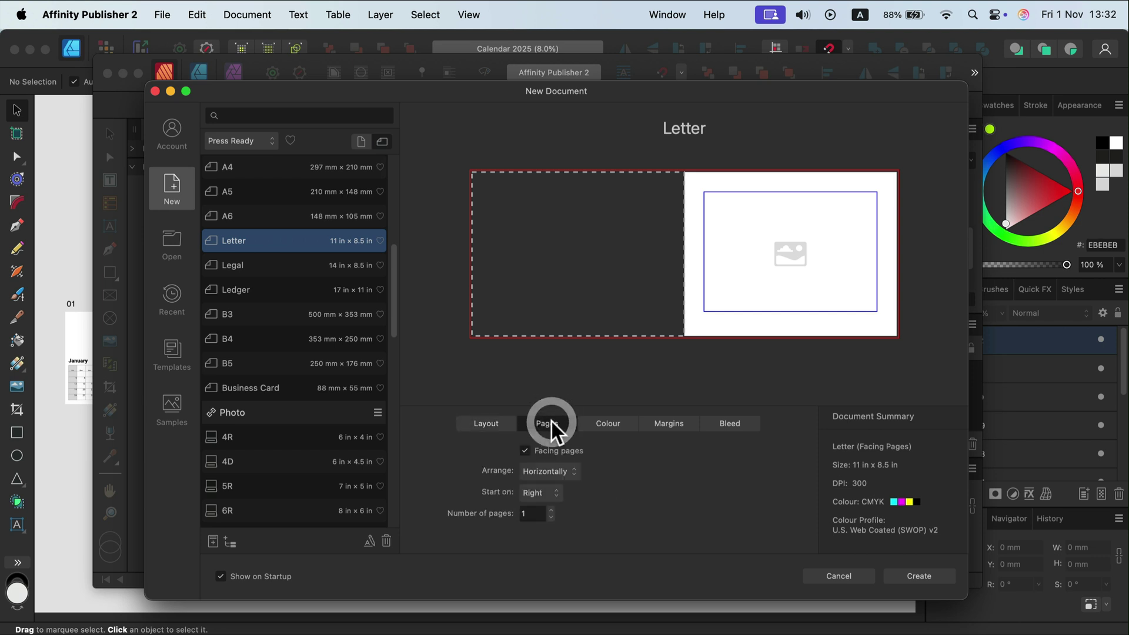
pyautogui.click(552, 509)
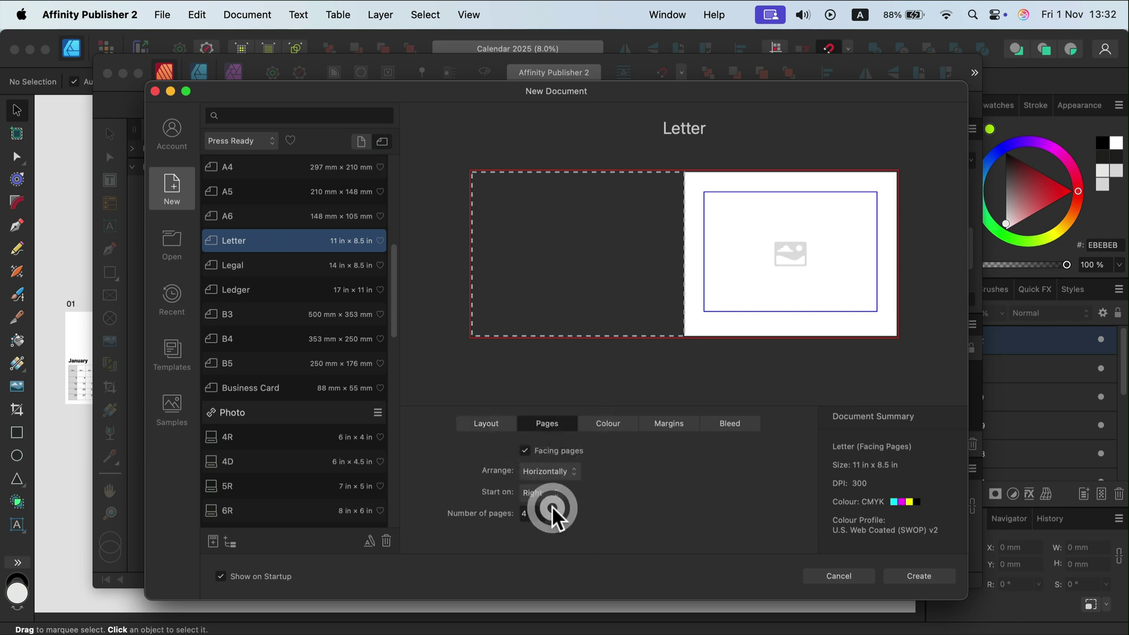
pyautogui.click(552, 509)
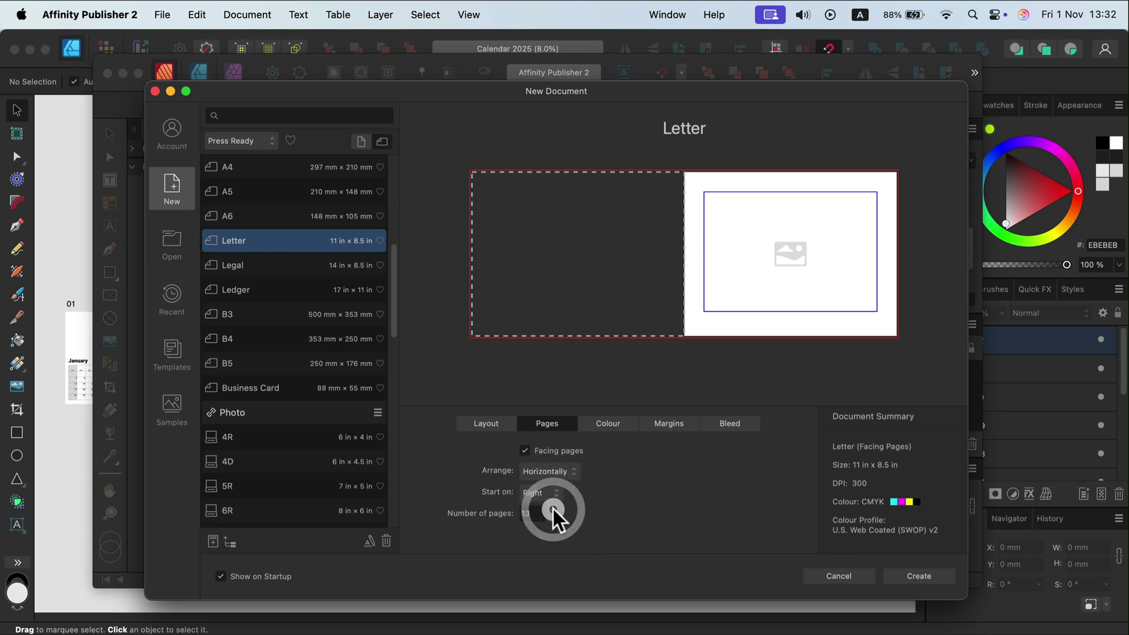
pyautogui.click(551, 509)
# Step: Set the Inner, Top, Outer and Bottom margins all to 0.5 in
pyautogui.click(616, 424)
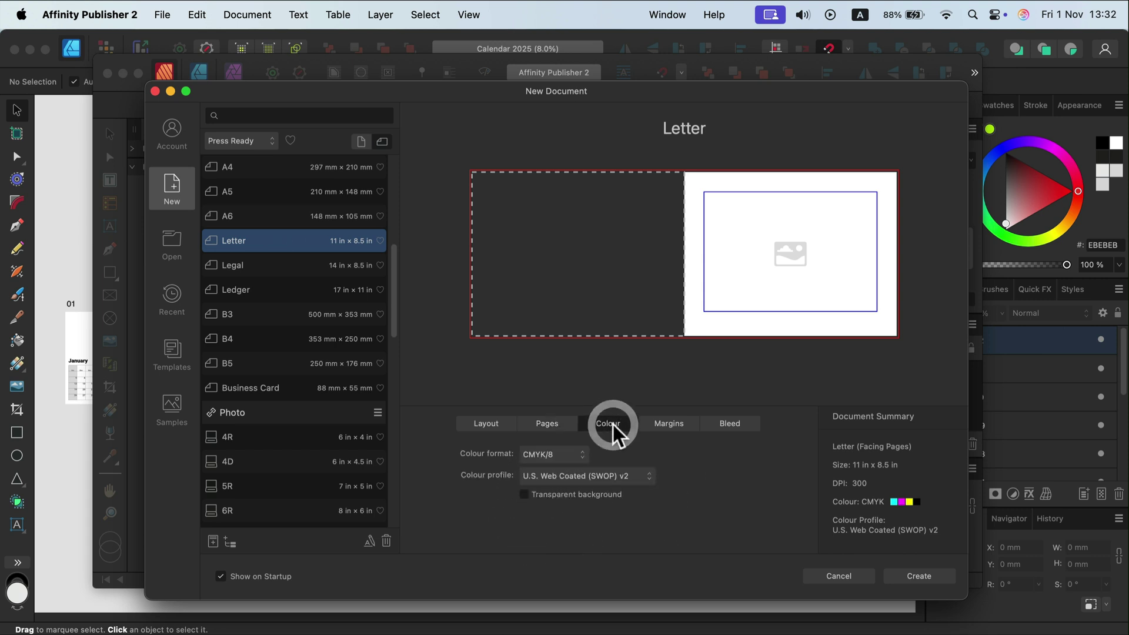
pyautogui.click(681, 425)
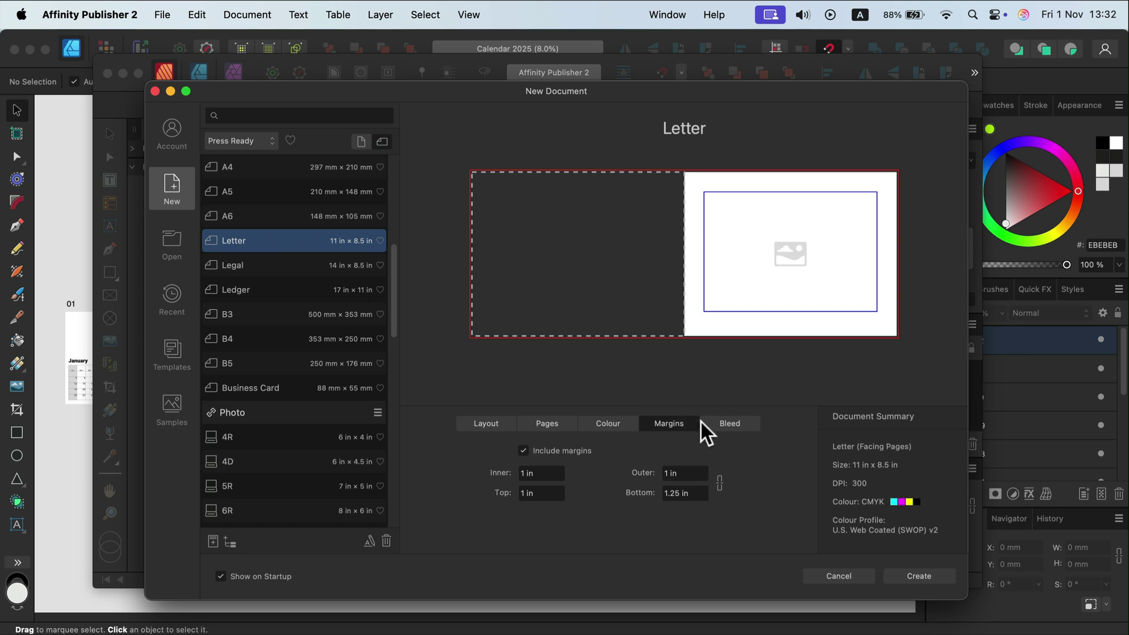
pyautogui.click(551, 473)
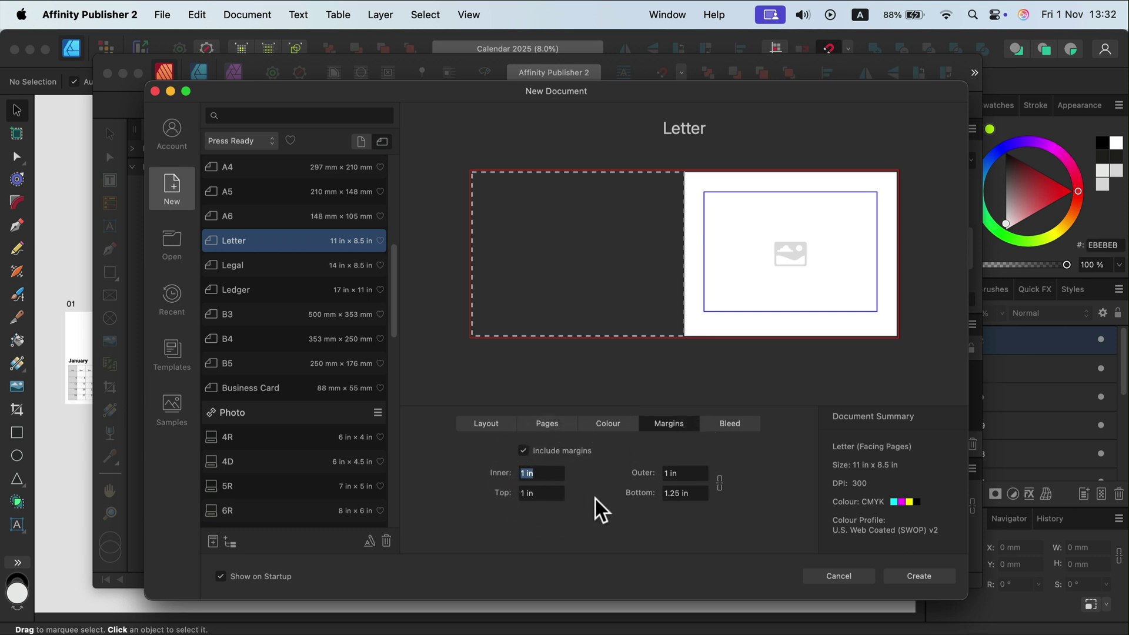
pyautogui.write('0.5')
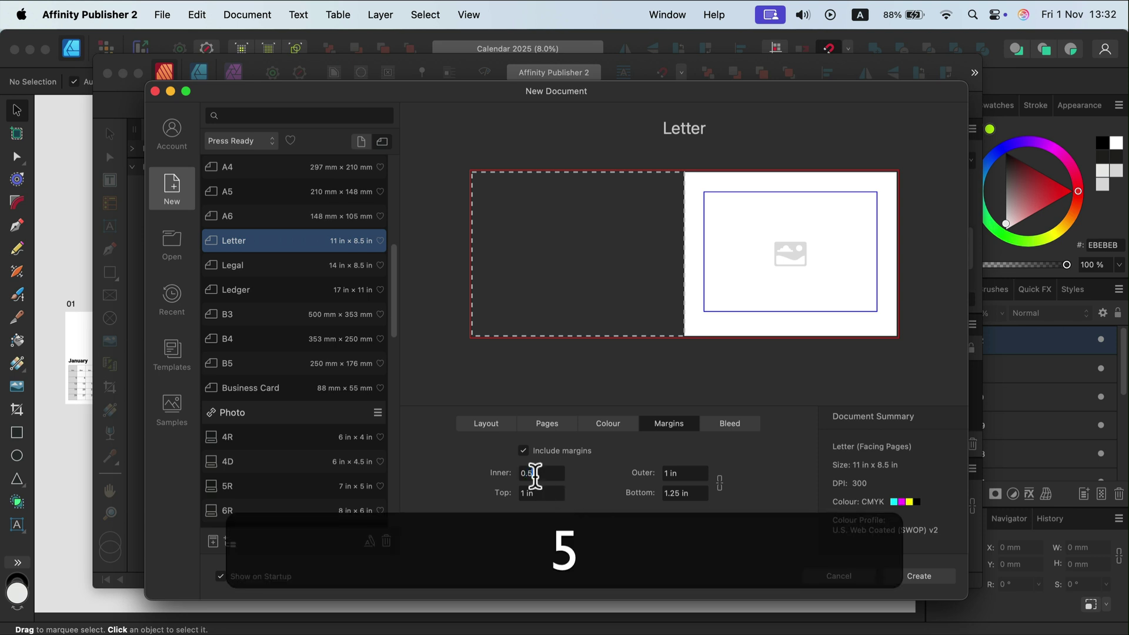
pyautogui.click(548, 474)
pyautogui.press('cmd+c')
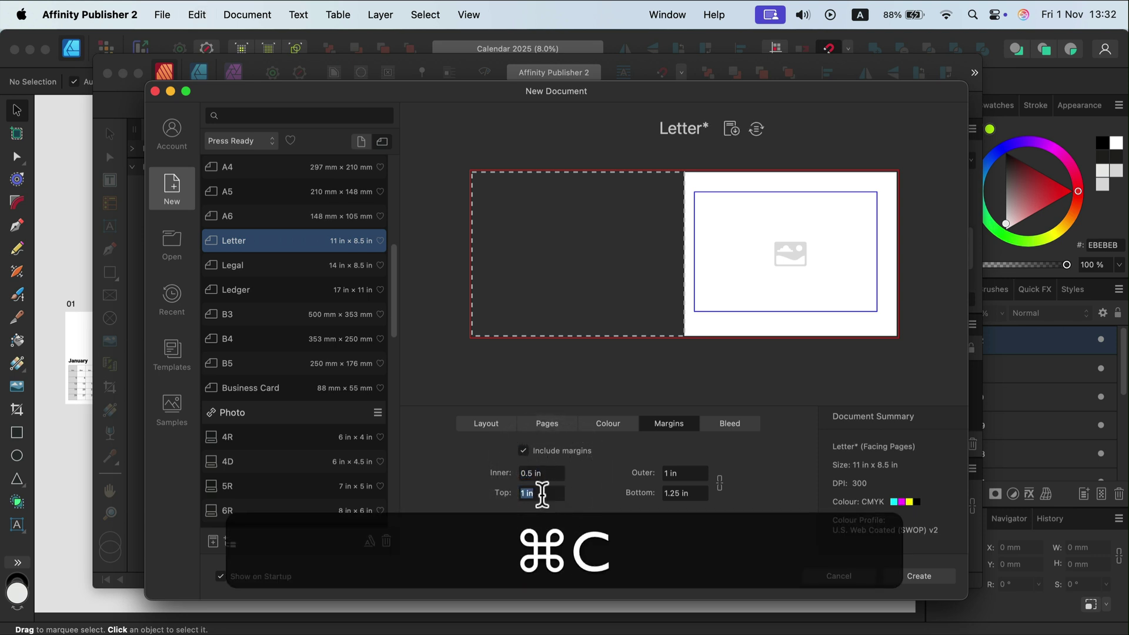
pyautogui.click(537, 493)
pyautogui.press('cmd+v')
pyautogui.click(687, 474)
pyautogui.press('cmd+v')
pyautogui.click(688, 494)
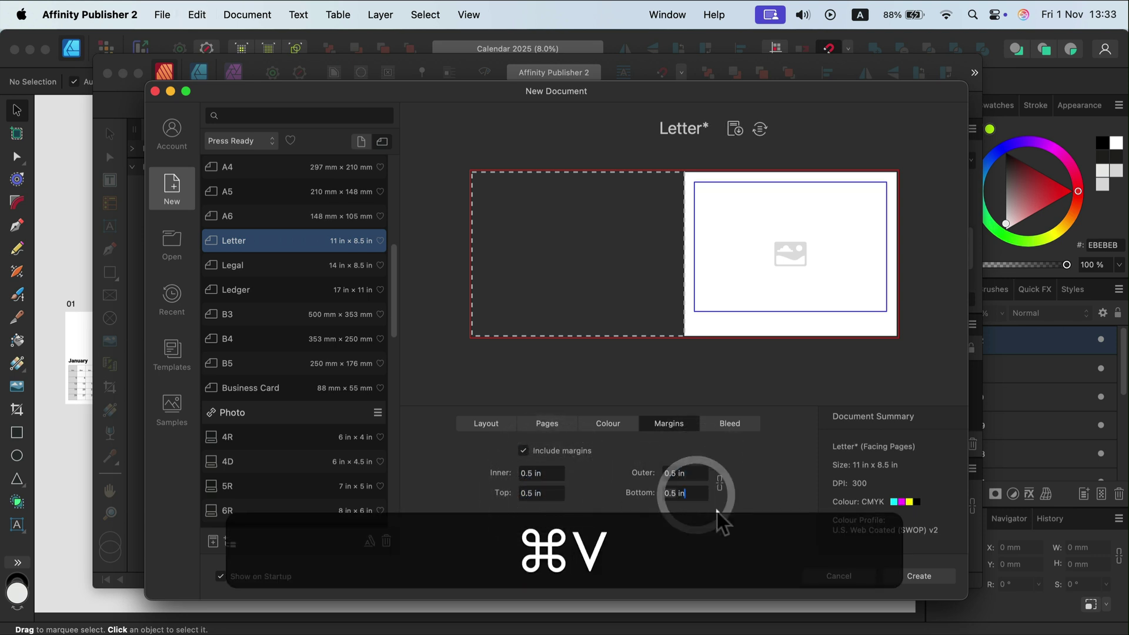
pyautogui.press('cmd+v')
pyautogui.click(755, 453)
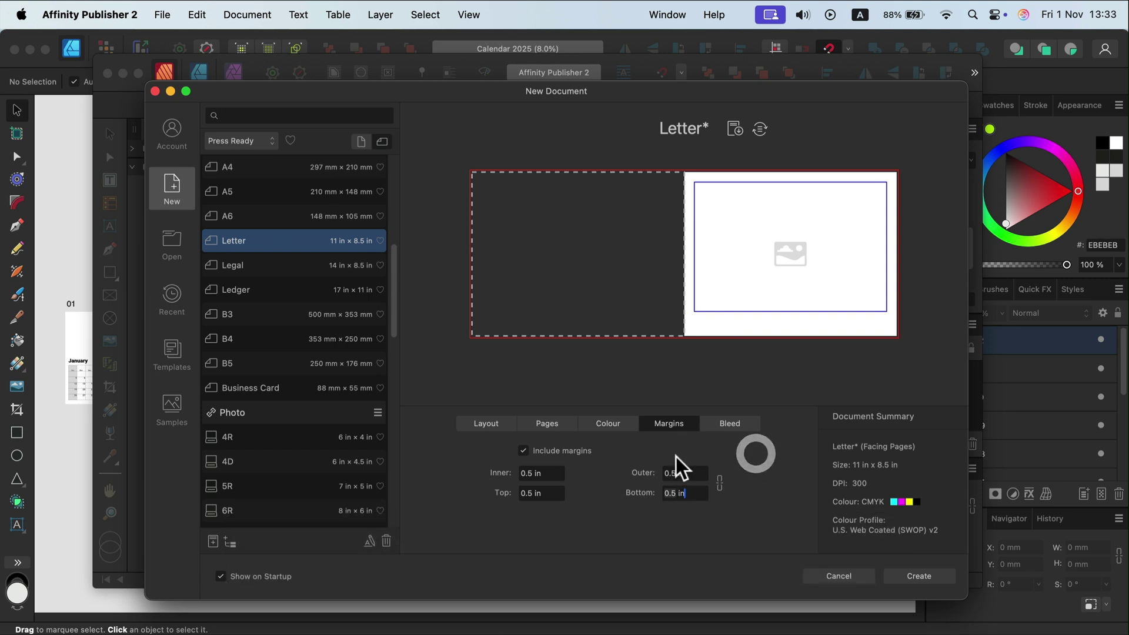
# Step: Set the bleed to 0 in on every side and create the 13-page document
pyautogui.click(740, 427)
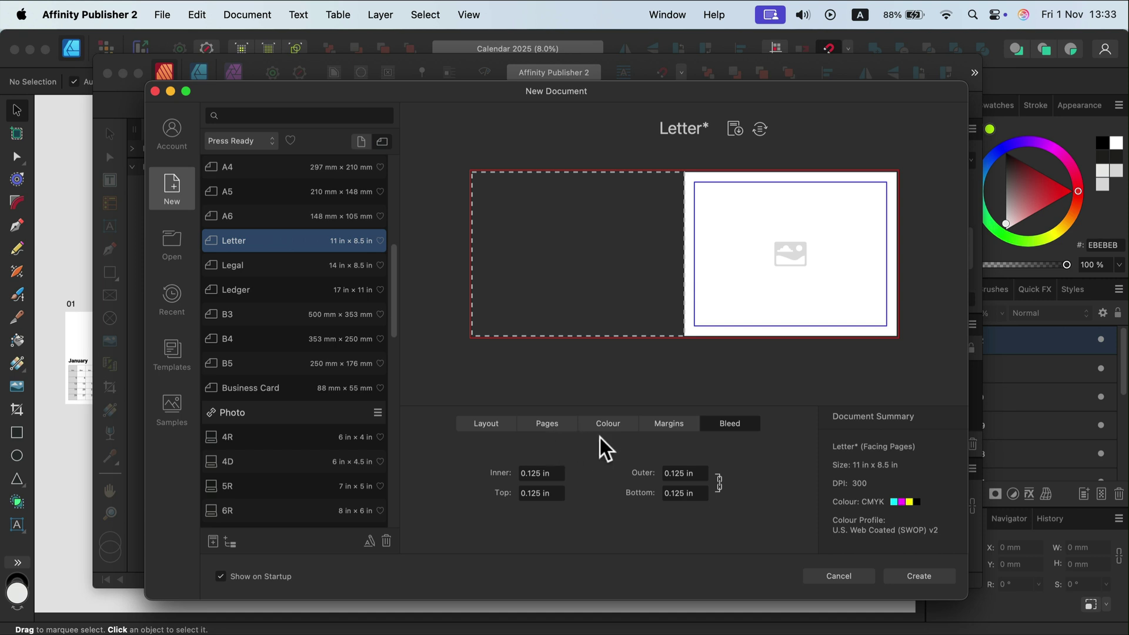
pyautogui.click(559, 471)
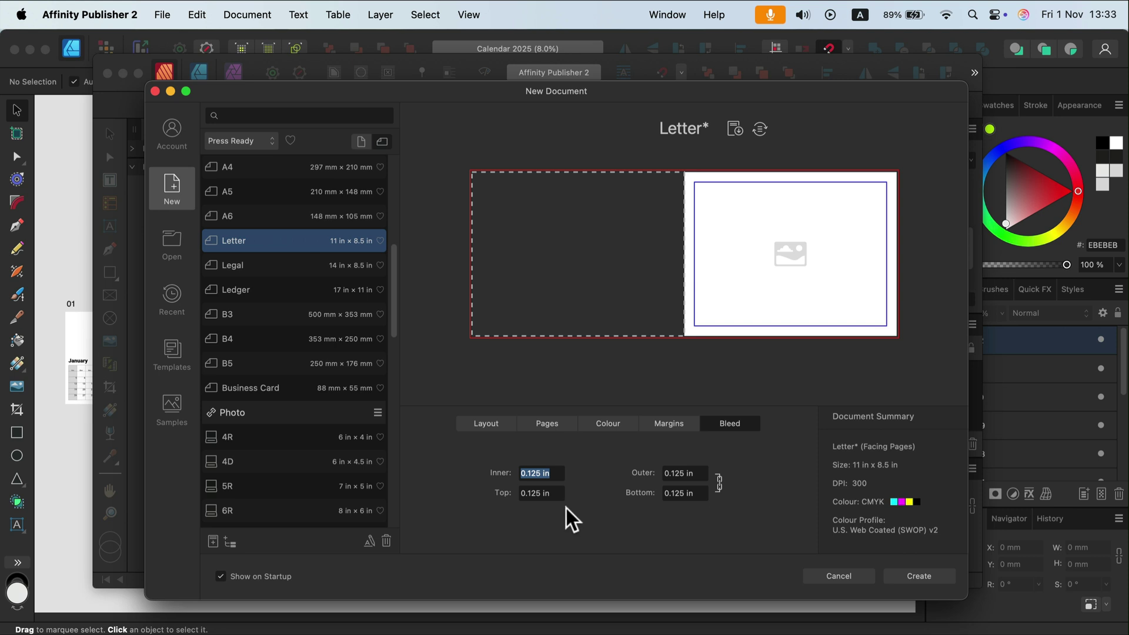
pyautogui.write('0')
pyautogui.press('Tab')
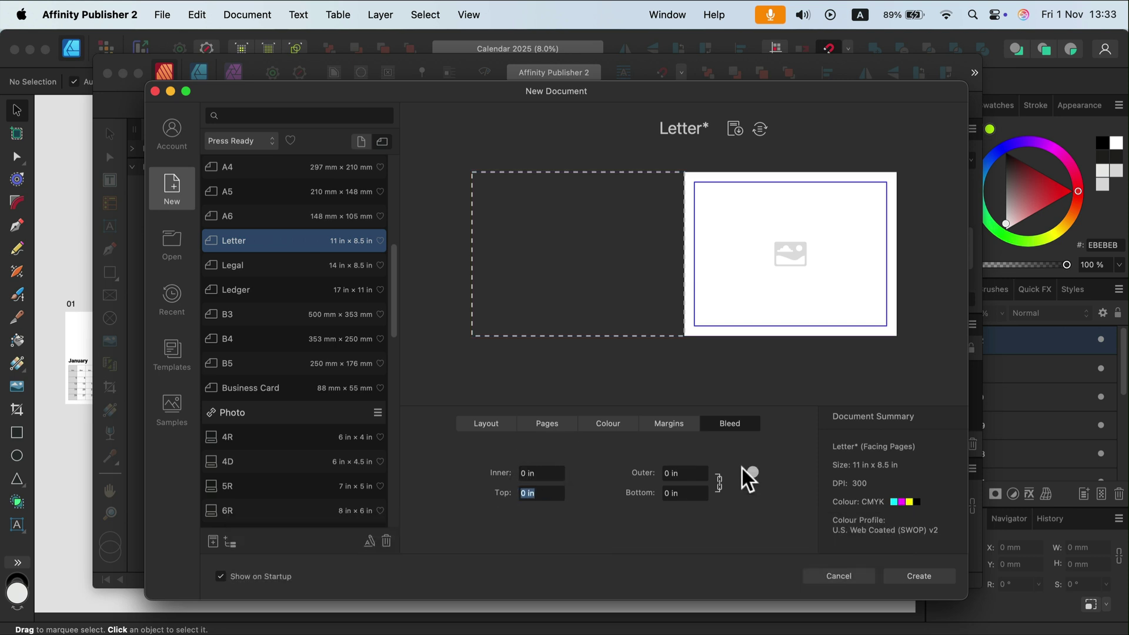
pyautogui.click(749, 470)
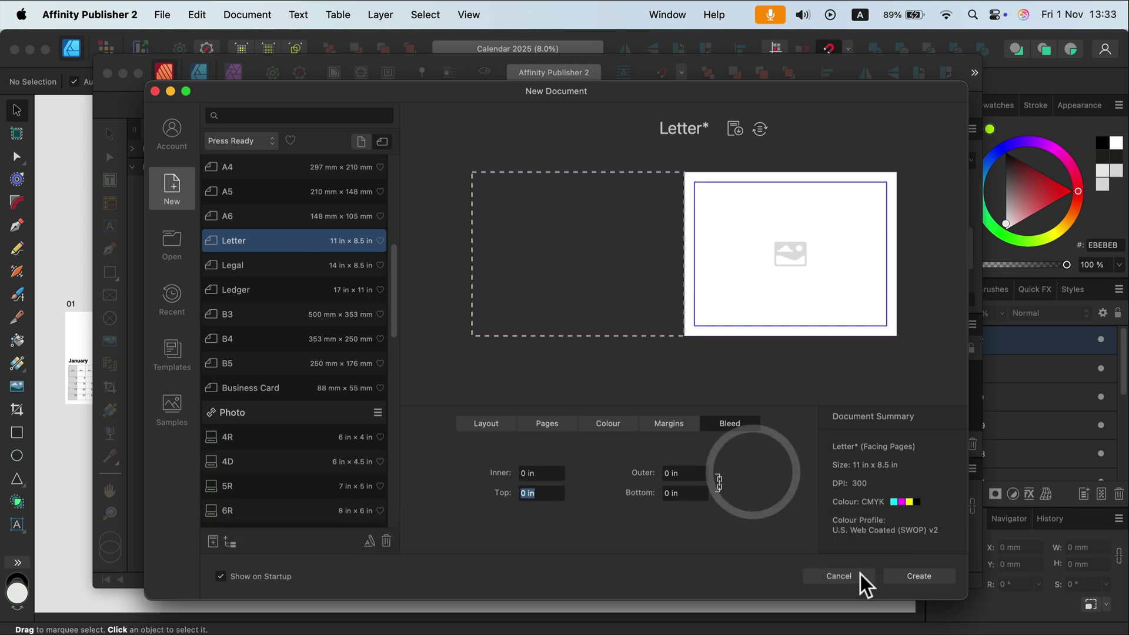
pyautogui.click(926, 576)
pyautogui.click(272, 214)
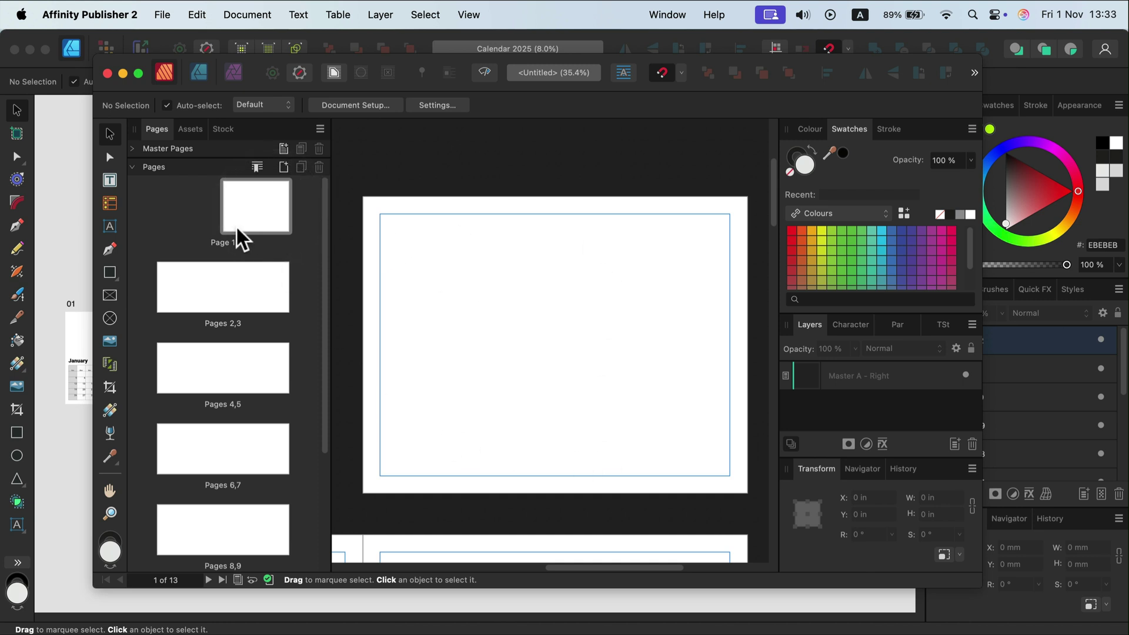
# Step: Show the pages 2–3 spread from the Pages panel
pyautogui.click(189, 291)
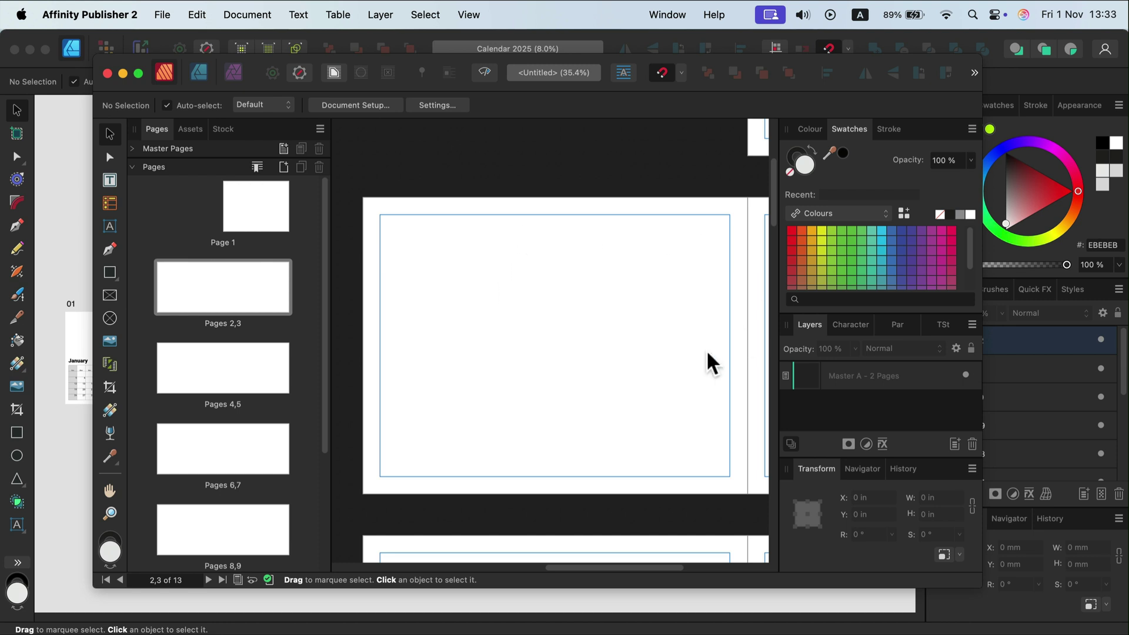
# Step: In the Designer calendar file, zoom to January and copy its month title and calendar grid
pyautogui.click(1019, 101)
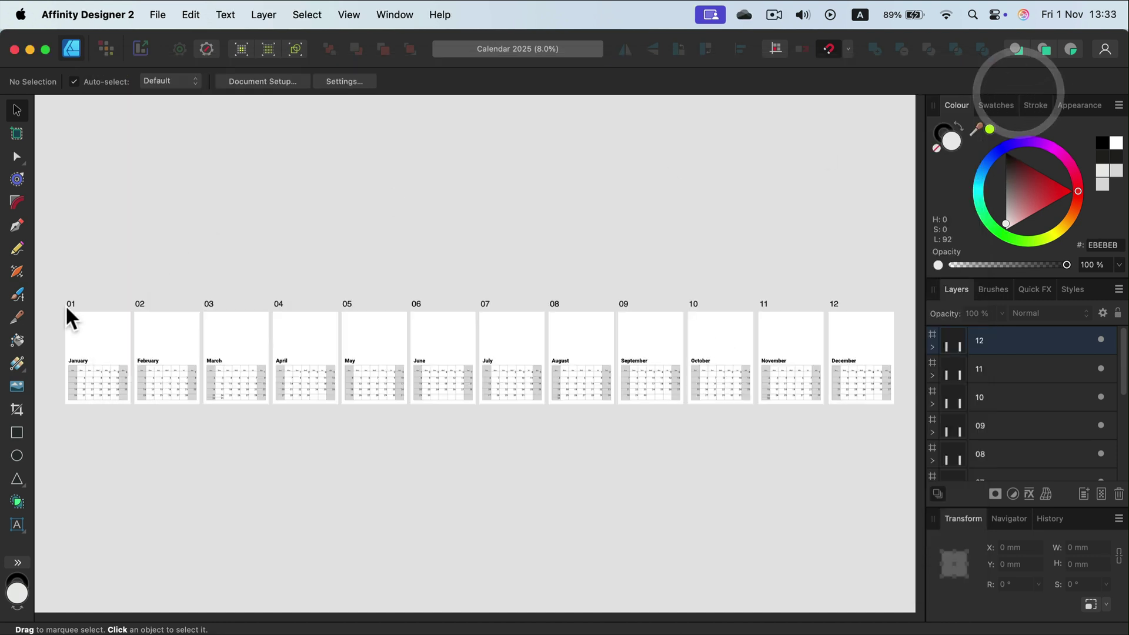
pyautogui.press('super')
pyautogui.press('super+equal')
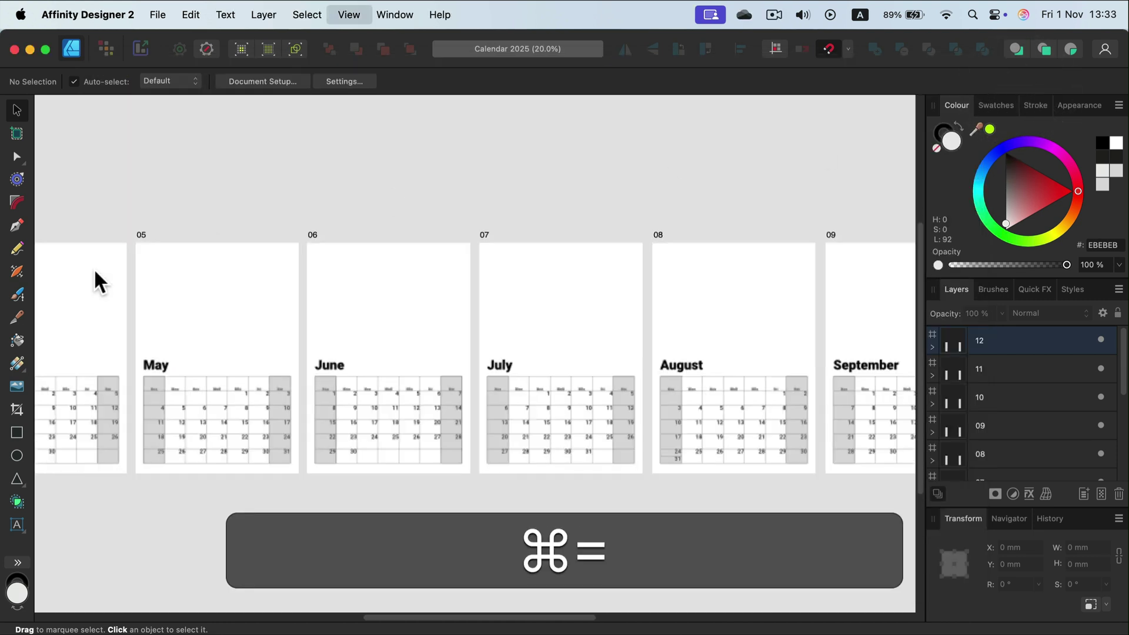
pyautogui.press('space')
pyautogui.hscroll(-10, 177, 354)
pyautogui.moveTo(472, 369); pyautogui.dragTo(392, 322)
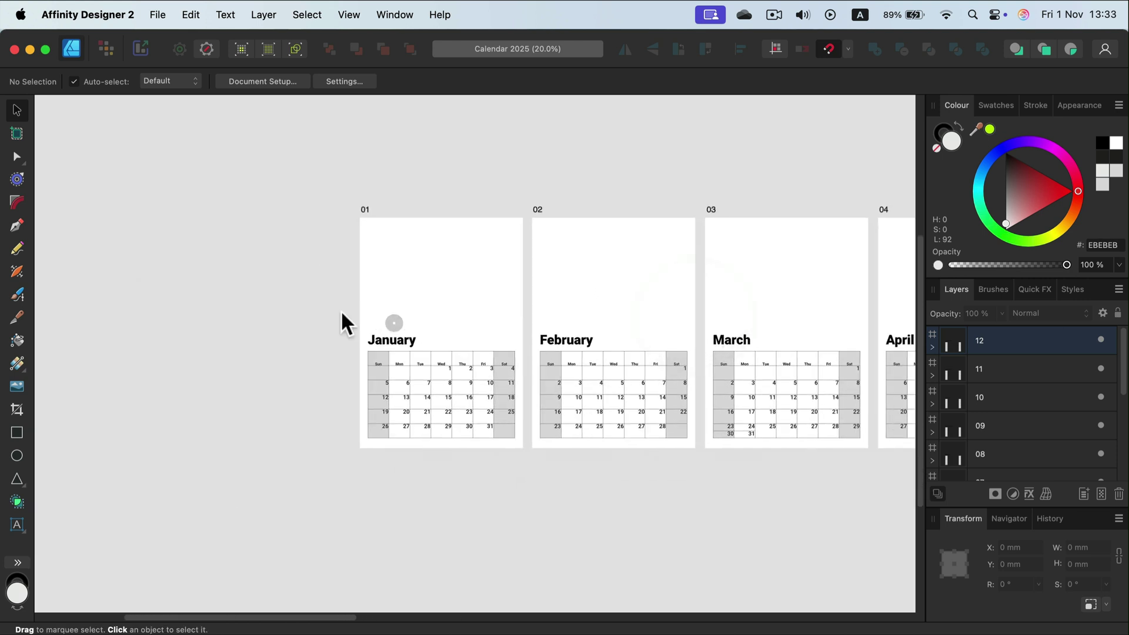
pyautogui.moveTo(298, 300); pyautogui.dragTo(523, 462)
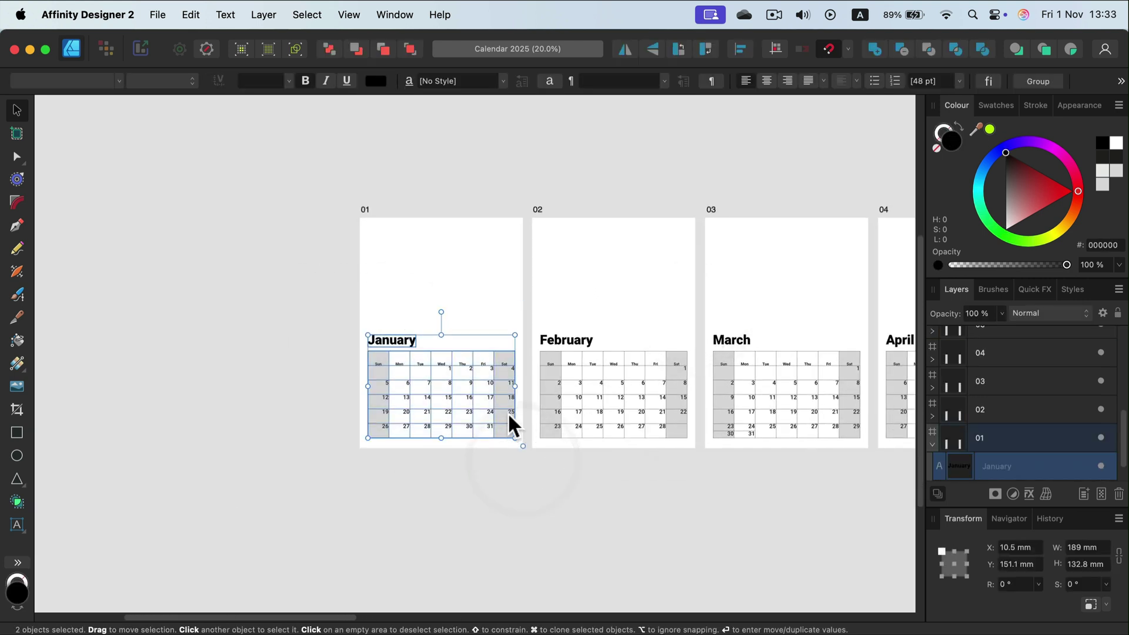
pyautogui.press('super+c')
# Step: Paste the January calendar onto page 2, scaled to 6.5 in wide at the top-left margin
pyautogui.press('super+Tab')
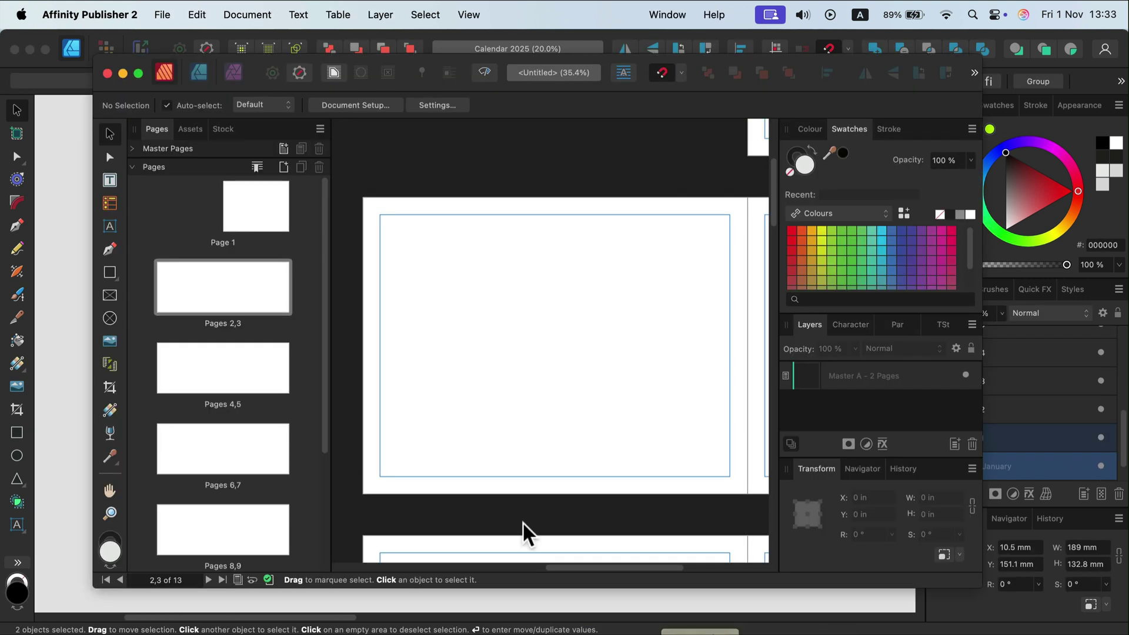
pyautogui.press('super+v')
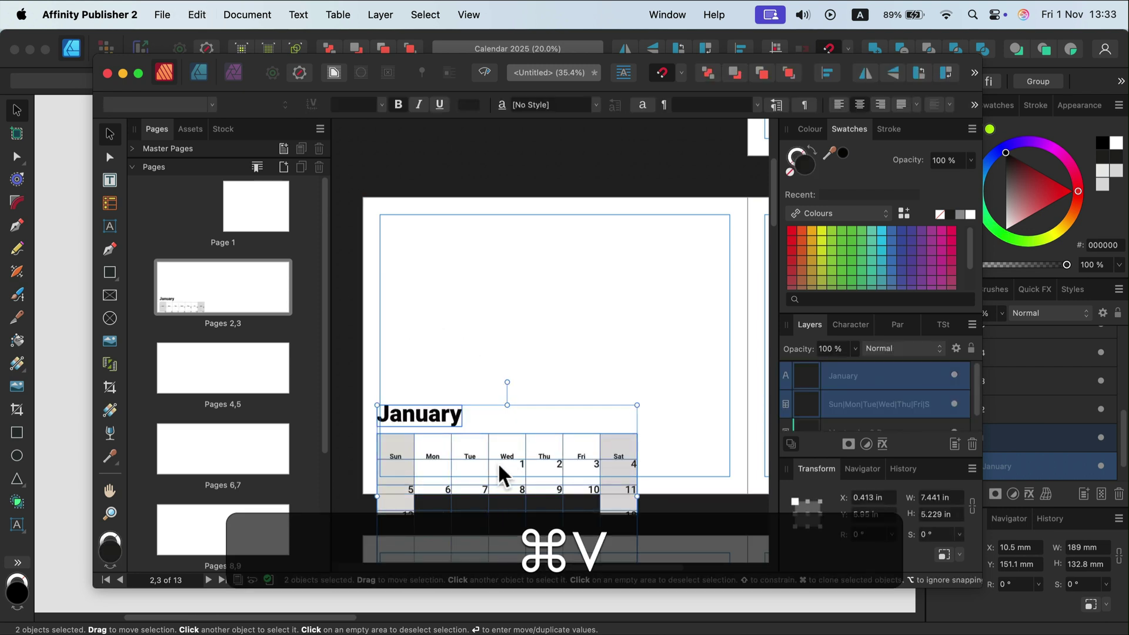
pyautogui.moveTo(503, 466); pyautogui.dragTo(509, 324)
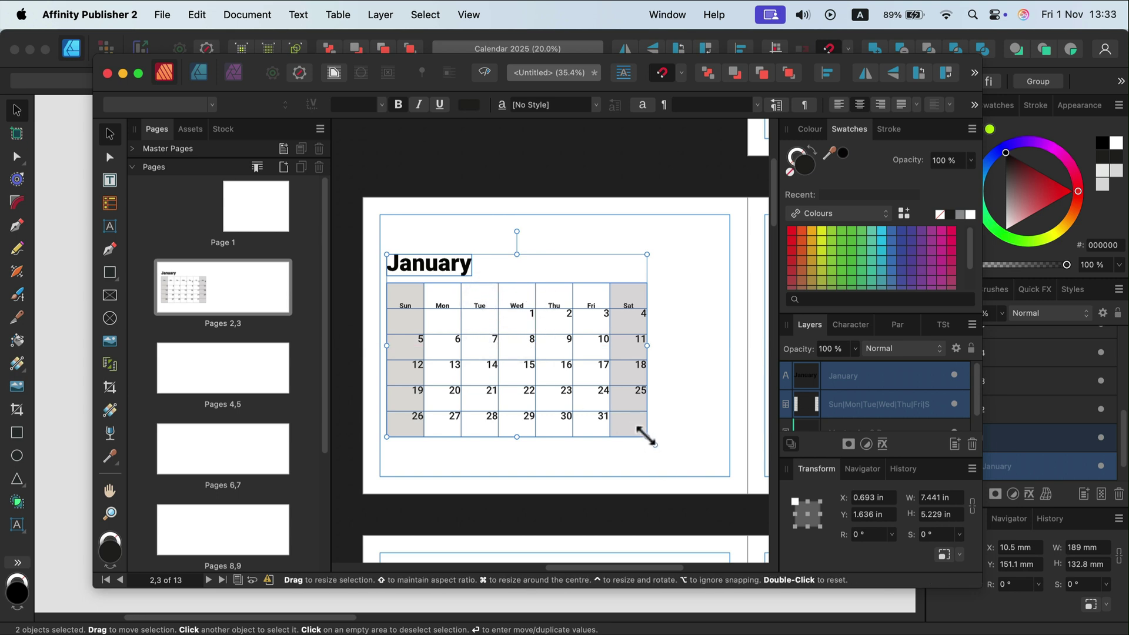
pyautogui.moveTo(645, 436); pyautogui.dragTo(614, 414)
pyautogui.moveTo(563, 351); pyautogui.dragTo(555, 365)
pyautogui.click(692, 288)
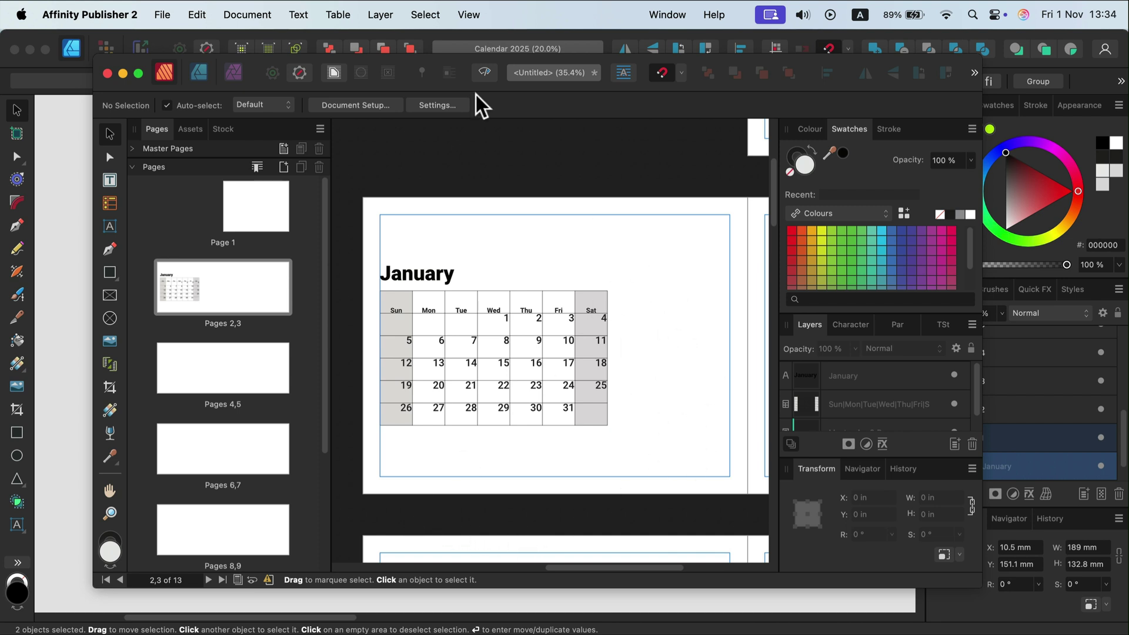
# Step: Enlarge the Publisher window to fill the screen and zoom to 50% centered on the January spread
pyautogui.moveTo(425, 71); pyautogui.dragTo(340, 35)
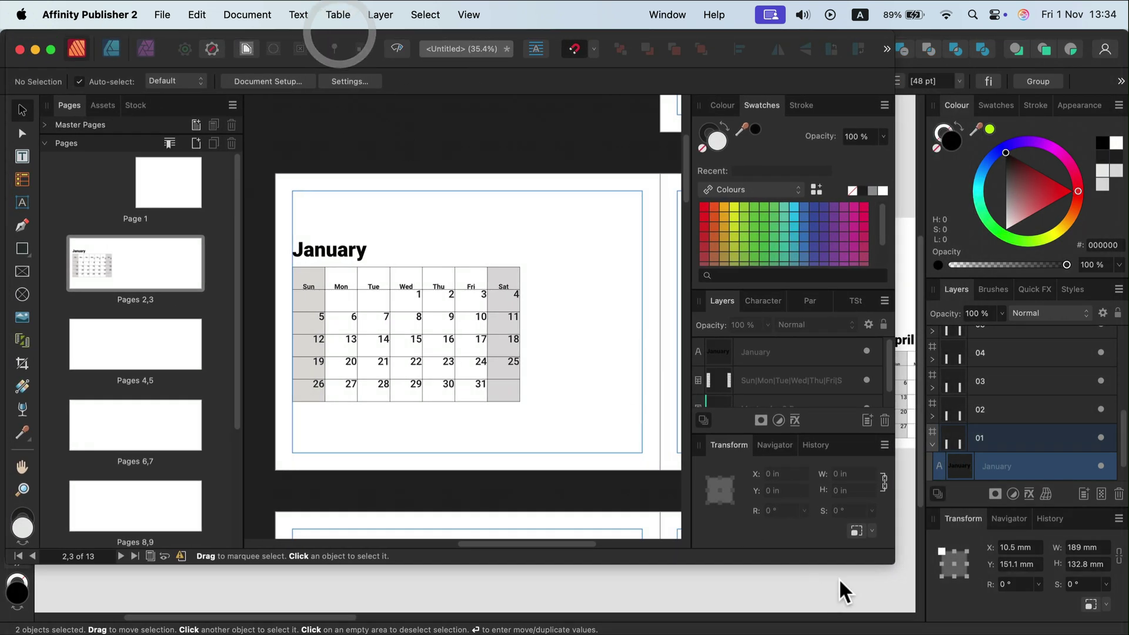
pyautogui.moveTo(891, 560); pyautogui.dragTo(1125, 633)
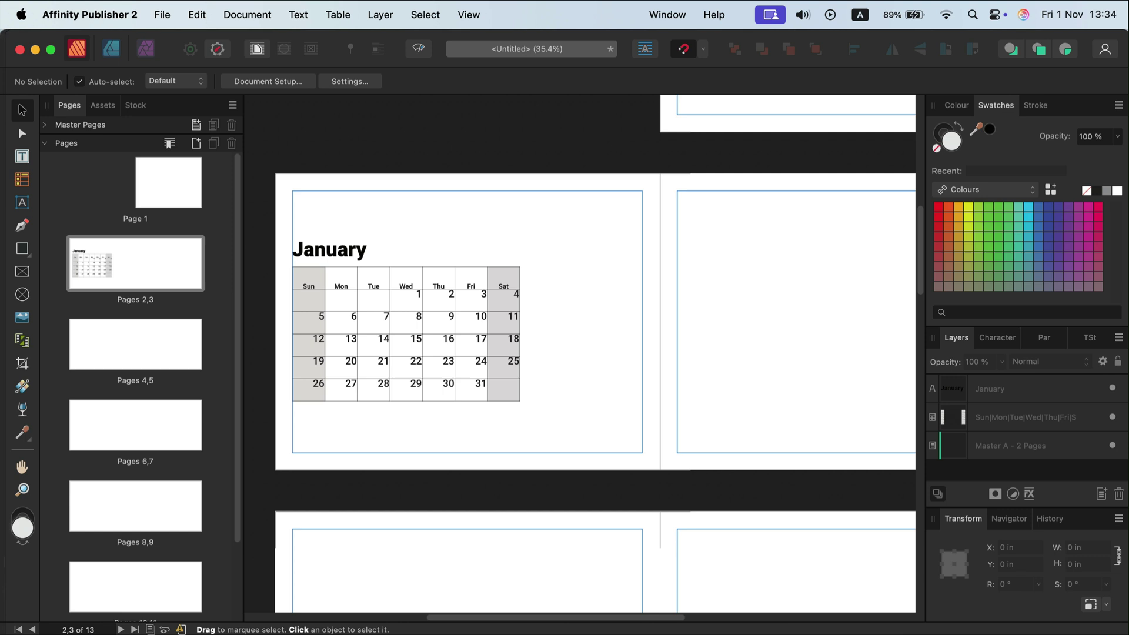
pyautogui.click(595, 310)
pyautogui.press('cmd+equal')
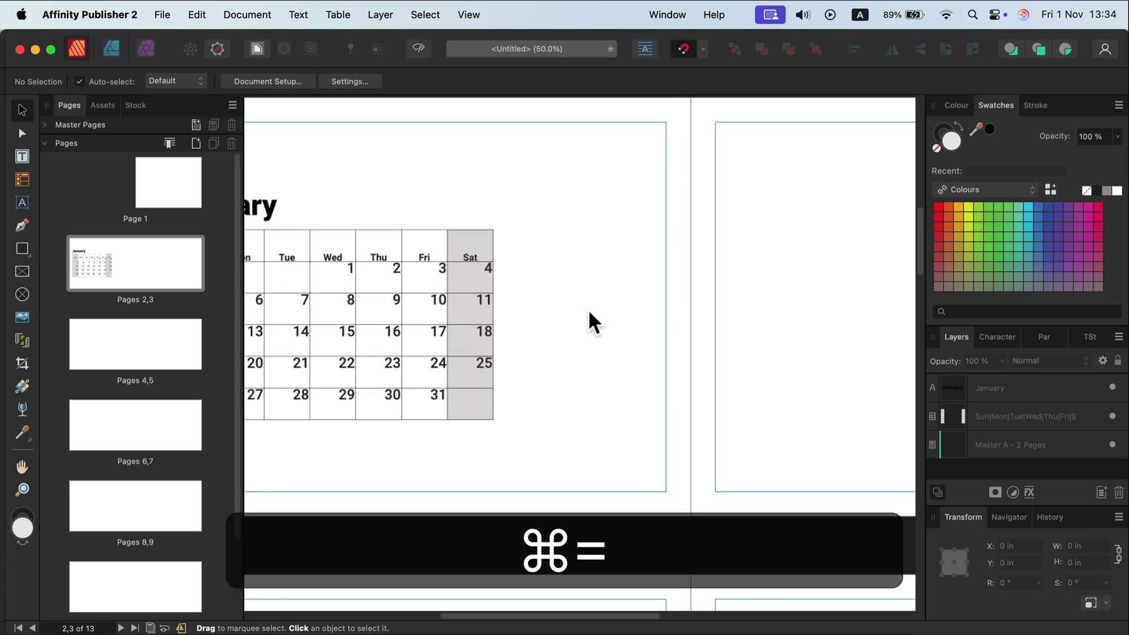
pyautogui.press('space')
pyautogui.moveTo(619, 351); pyautogui.dragTo(559, 220)
pyautogui.press('space')
pyautogui.moveTo(575, 465); pyautogui.dragTo(643, 432)
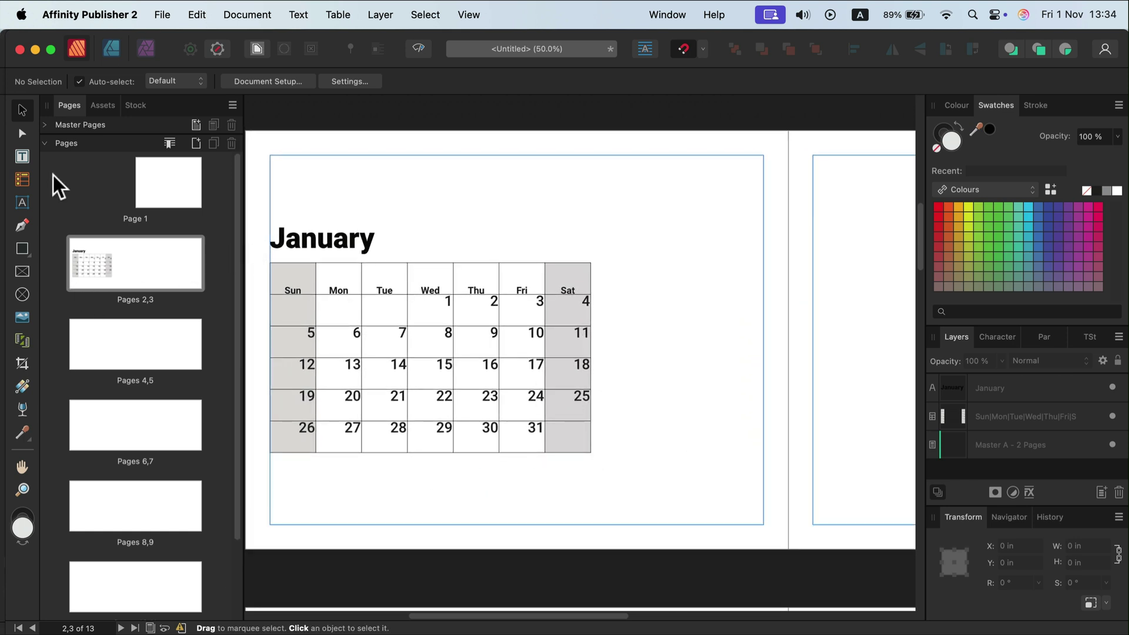
pyautogui.click(23, 227)
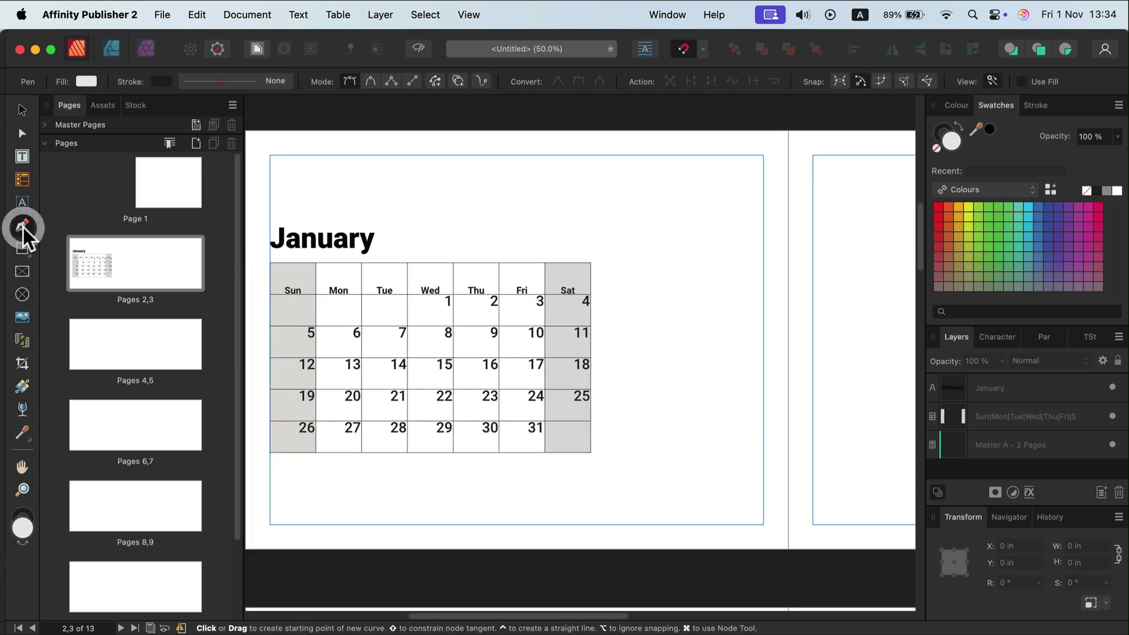
# Step: Draw a horizontal line ending at page 2's right margin and give it a 0.6 pt stroke
pyautogui.click(414, 82)
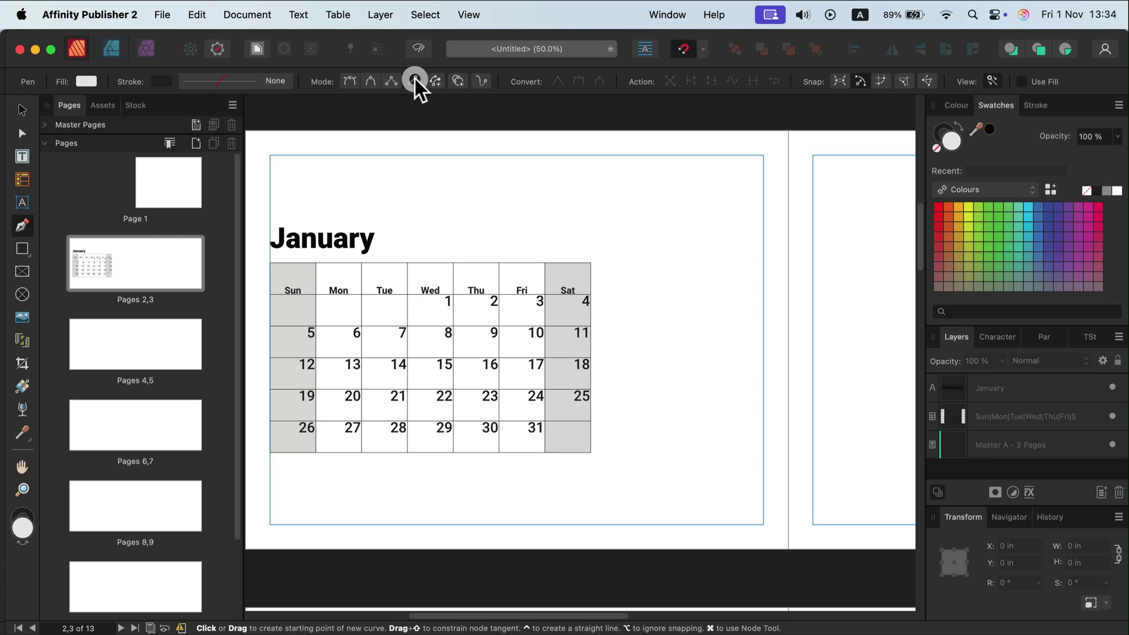
pyautogui.click(610, 179)
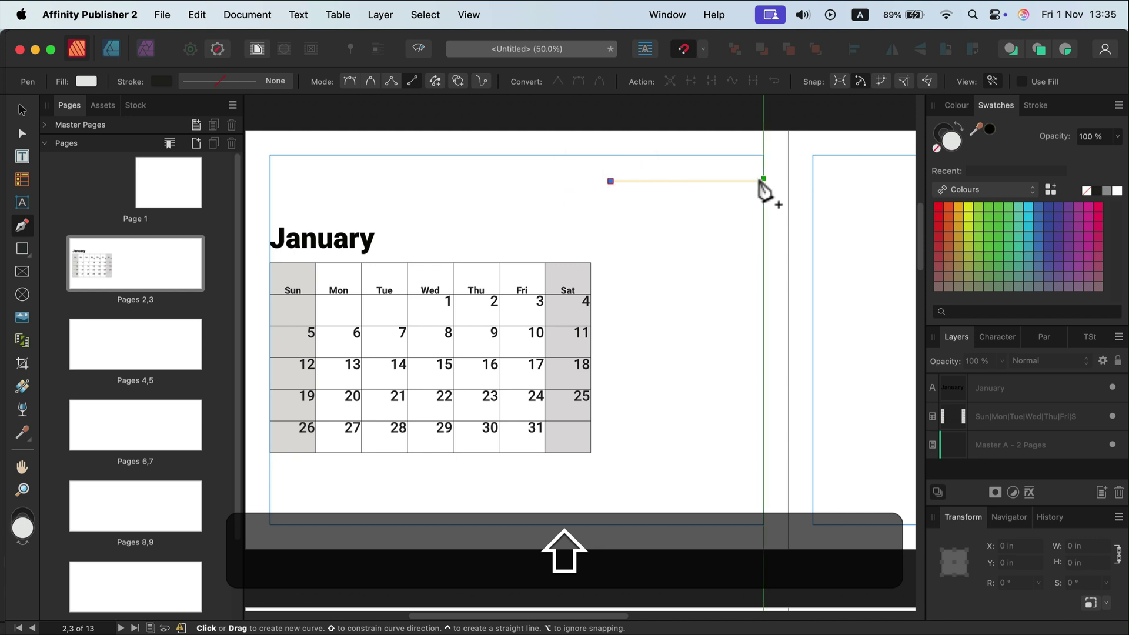
pyautogui.keyDown('shift'); pyautogui.click(762, 181); pyautogui.keyUp('shift')
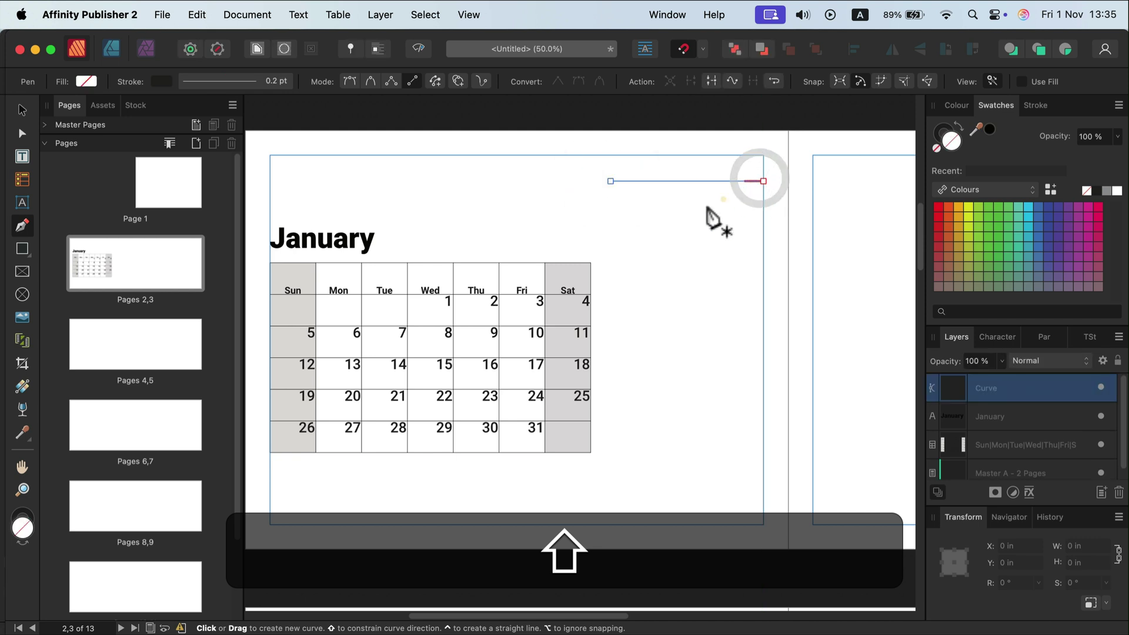
pyautogui.click(1035, 104)
pyautogui.click(968, 152)
pyautogui.moveTo(969, 152); pyautogui.dragTo(976, 153)
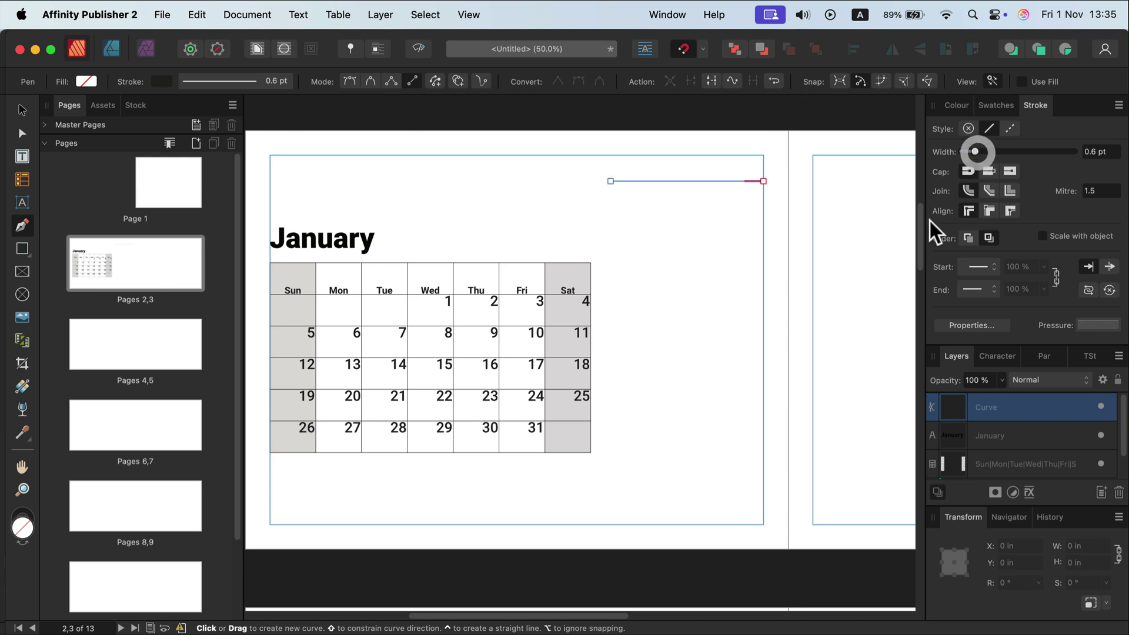
pyautogui.click(22, 110)
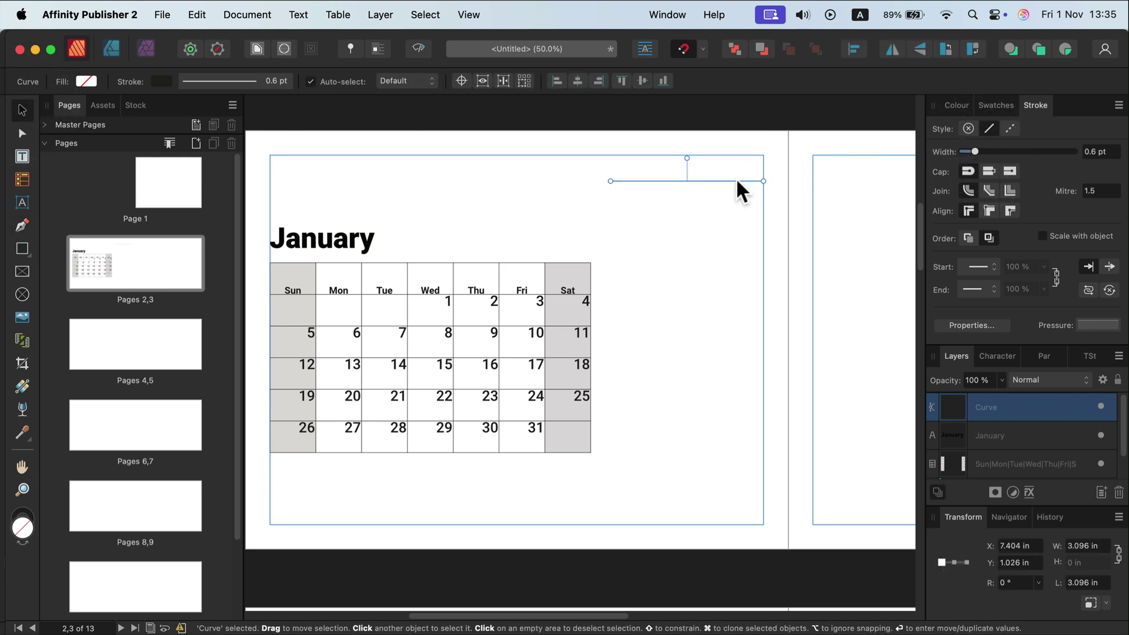
# Step: Clone the line downward and repeat with Cmd+J to build 21 evenly spaced ruled lines
pyautogui.moveTo(737, 183)
pyautogui.mouseDown()
pyautogui.moveTo(740, 210)
pyautogui.moveTo(736, 198)
pyautogui.mouseUp()
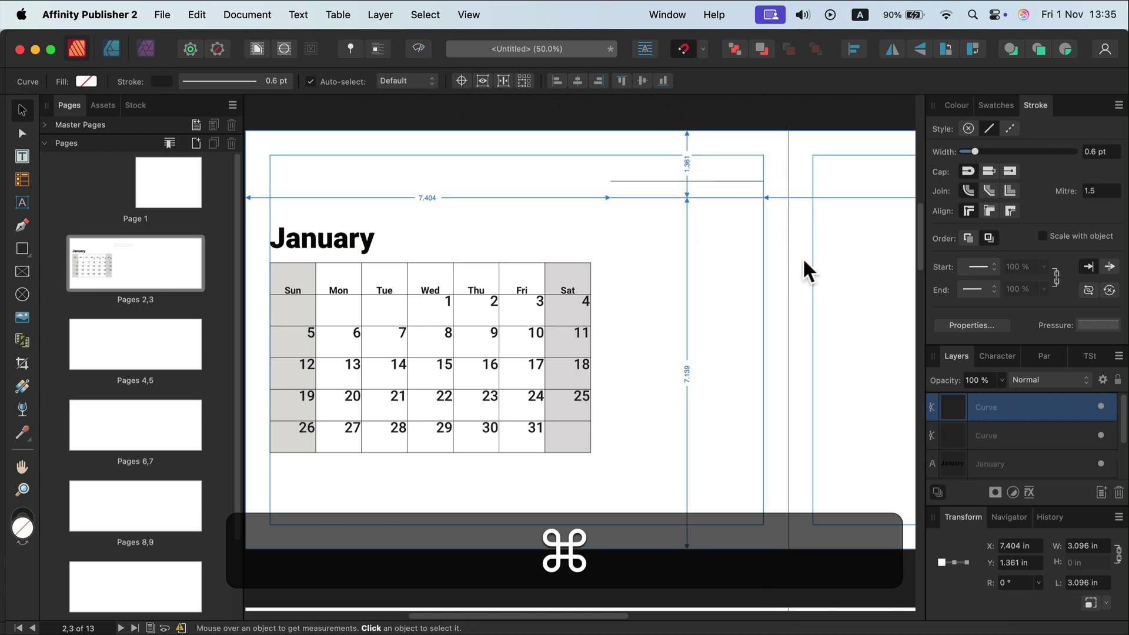
pyautogui.press('super+j')
pyautogui.press('super+j')
pyautogui.press('super+j')
pyautogui.press('super+j')
pyautogui.press('super+j')
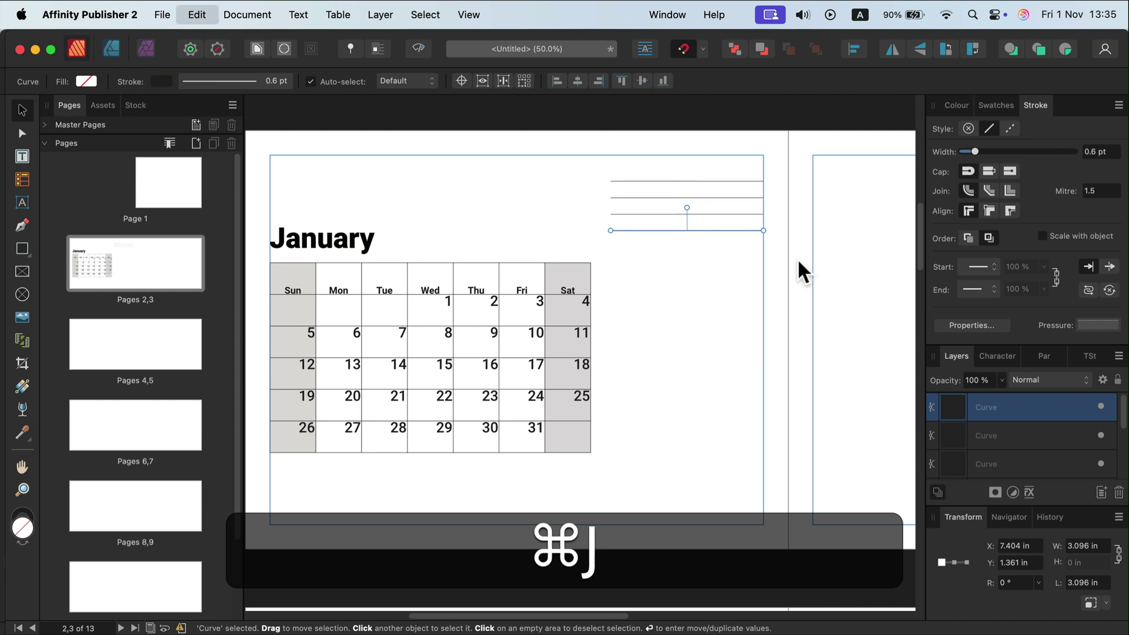
pyautogui.press('super+j')
pyautogui.press('super+j')
pyautogui.press('super+j')
pyautogui.press('super+j')
pyautogui.press('super+j')
pyautogui.press('super+j')
pyautogui.press('super+j')
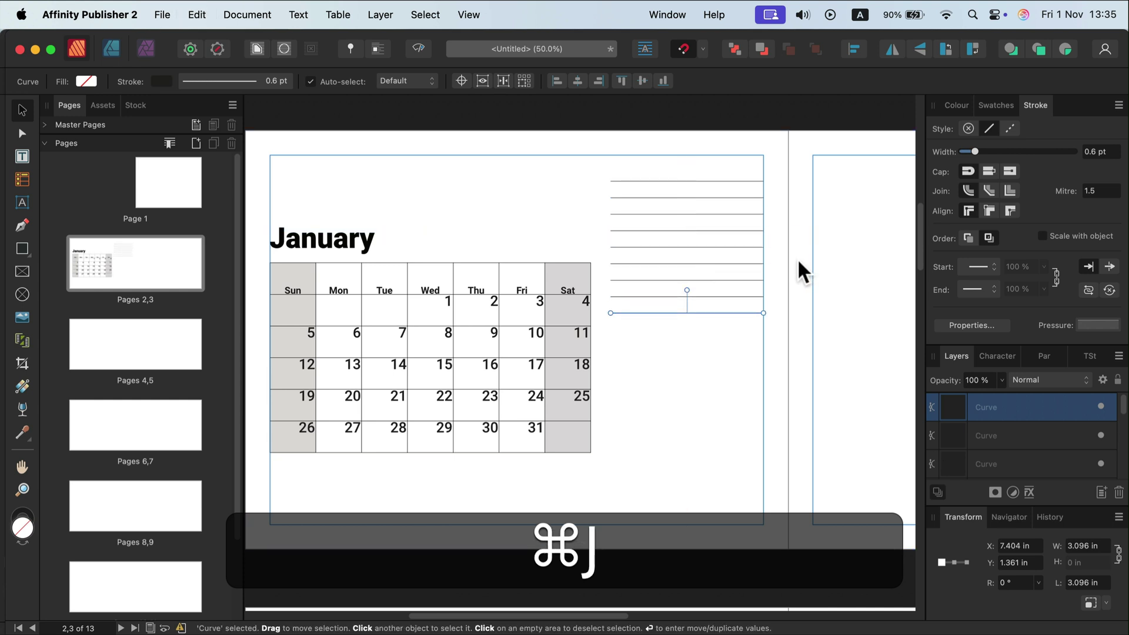
pyautogui.press('super+j')
pyautogui.press('super+j')
pyautogui.press('super+j')
pyautogui.press('super+j')
pyautogui.press('super+j')
pyautogui.press('super+j')
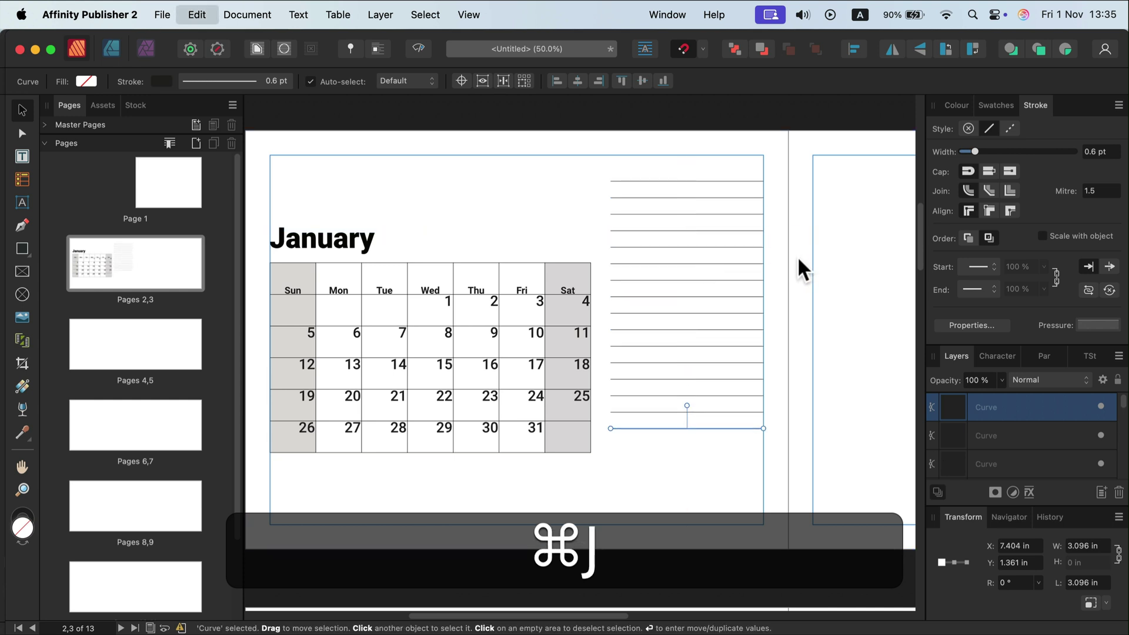
pyautogui.press('super+j')
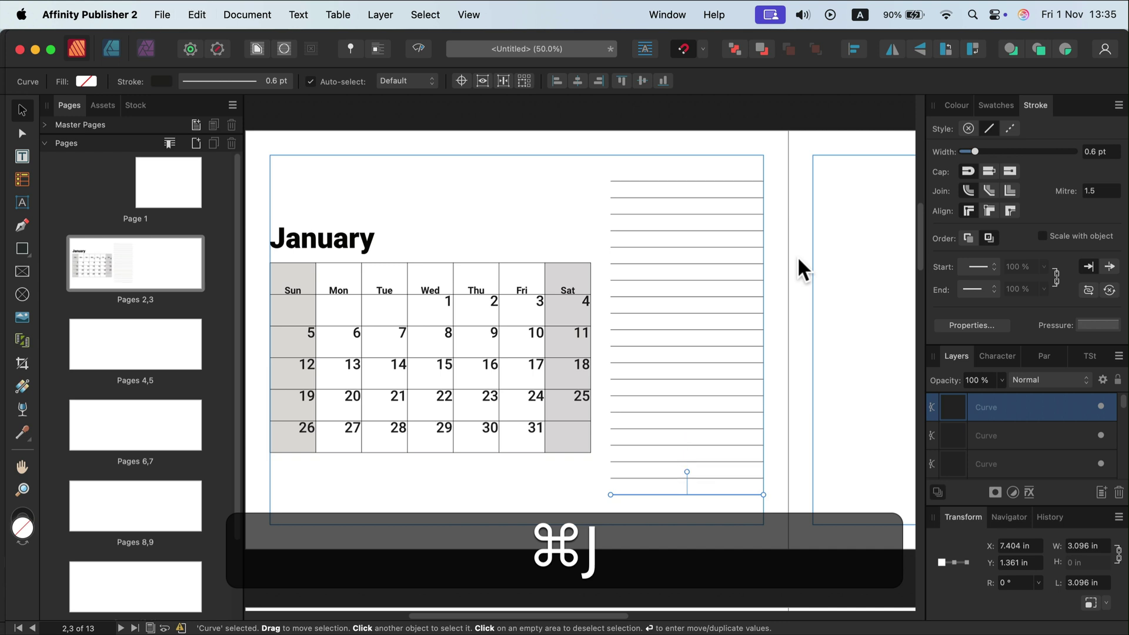
pyautogui.press('super+j')
# Step: Select all 21 lines, nudge them up slightly, and group them
pyautogui.keyDown('super'); pyautogui.click(590, 171); pyautogui.keyUp('super')
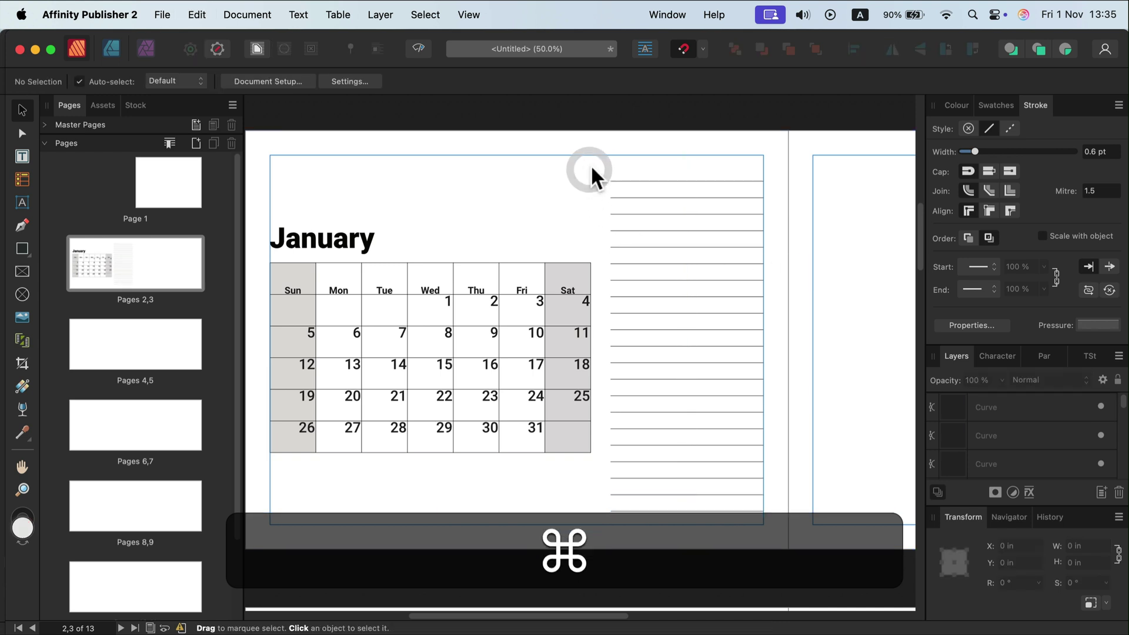
pyautogui.moveTo(591, 171); pyautogui.dragTo(798, 538)
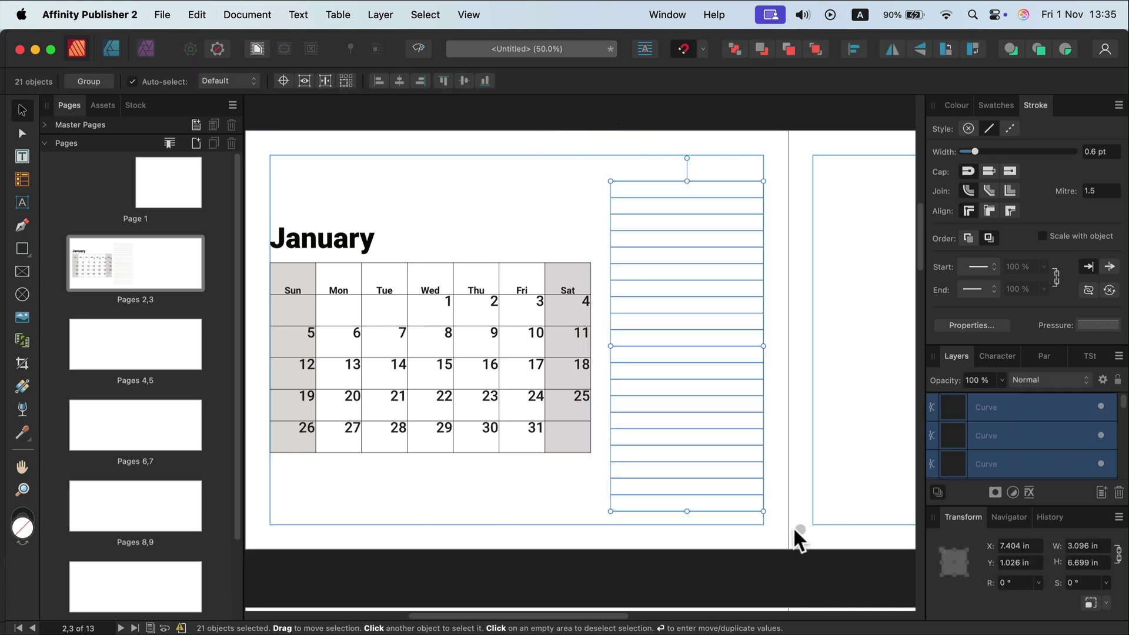
pyautogui.moveTo(746, 508); pyautogui.dragTo(747, 502)
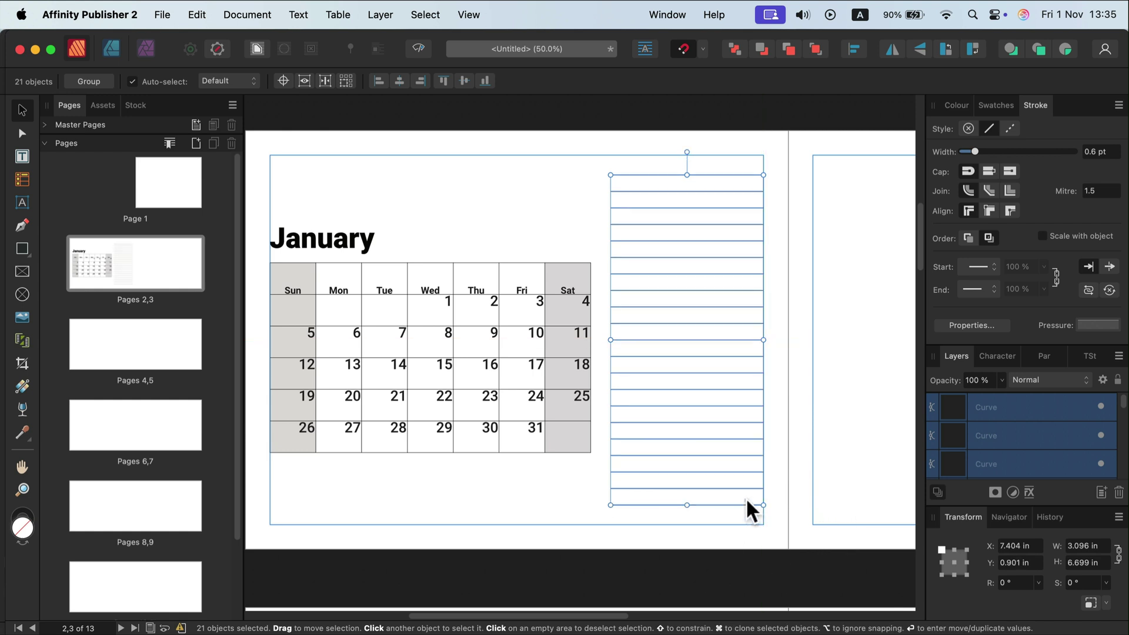
pyautogui.click(745, 499)
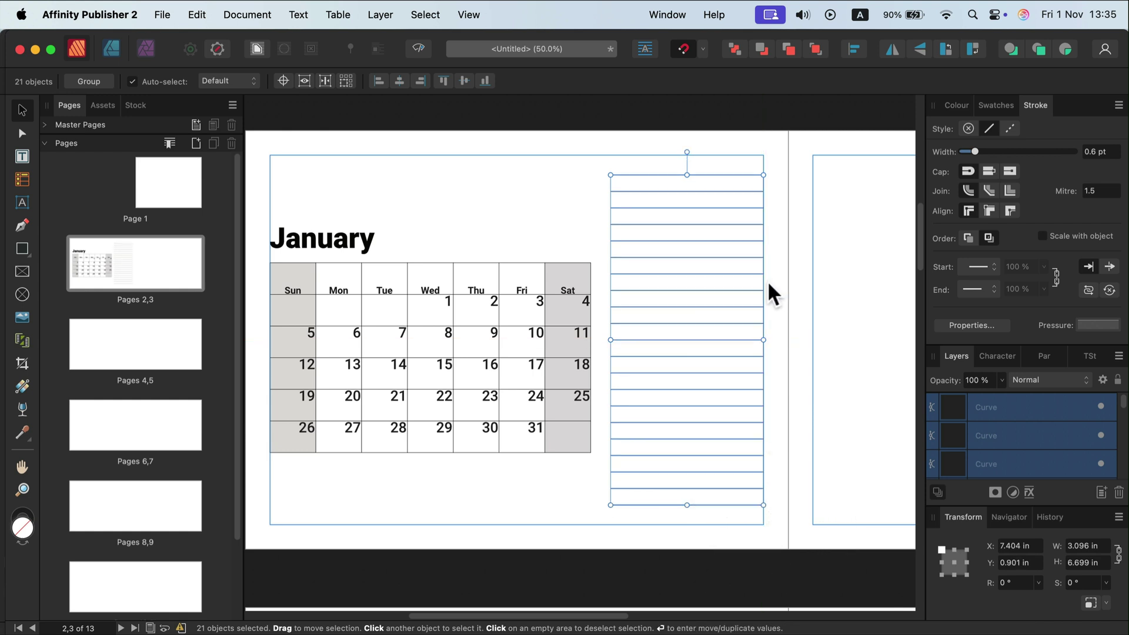
pyautogui.press('super+g')
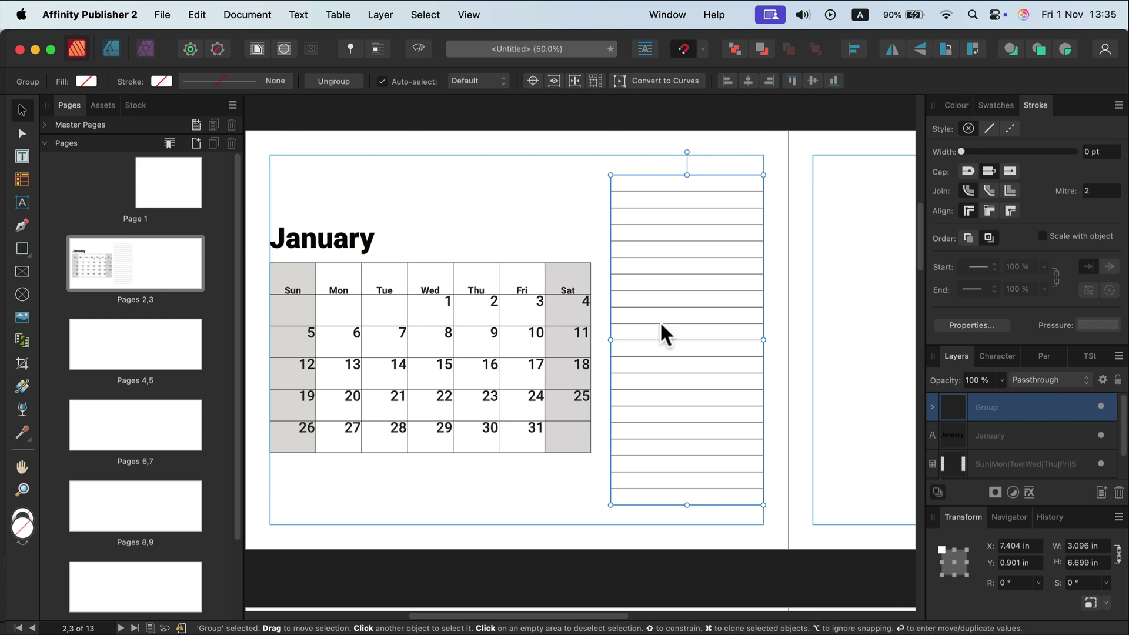
# Step: Cut the 21-line group, paste it onto Master A's left page, and copy it to the right page
pyautogui.press('super+x')
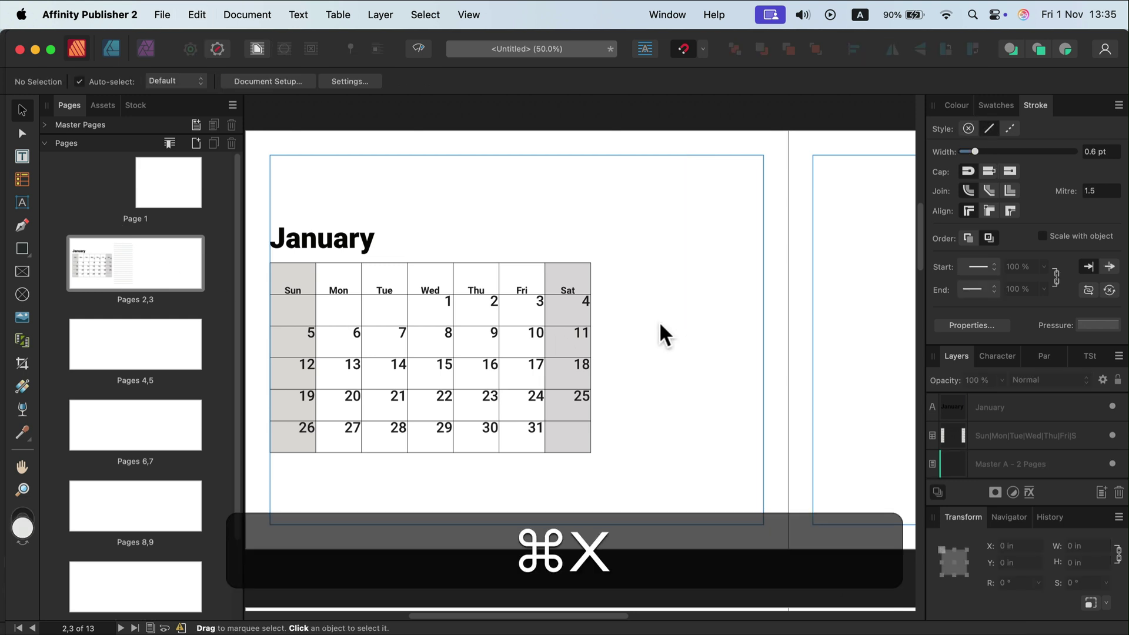
pyautogui.click(46, 124)
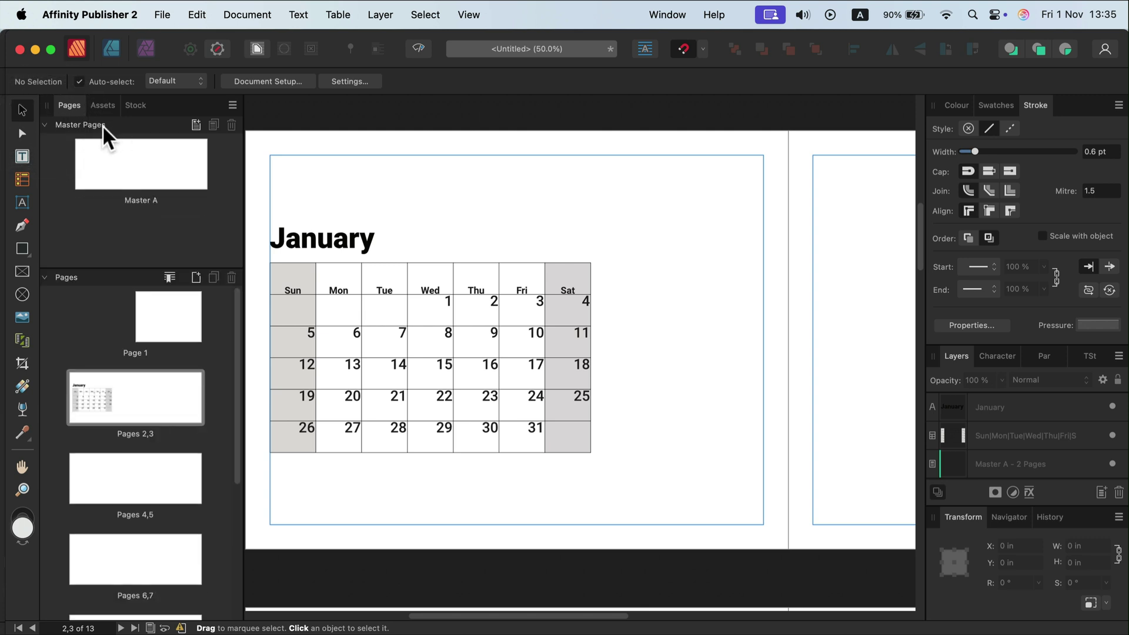
pyautogui.doubleClick(106, 163)
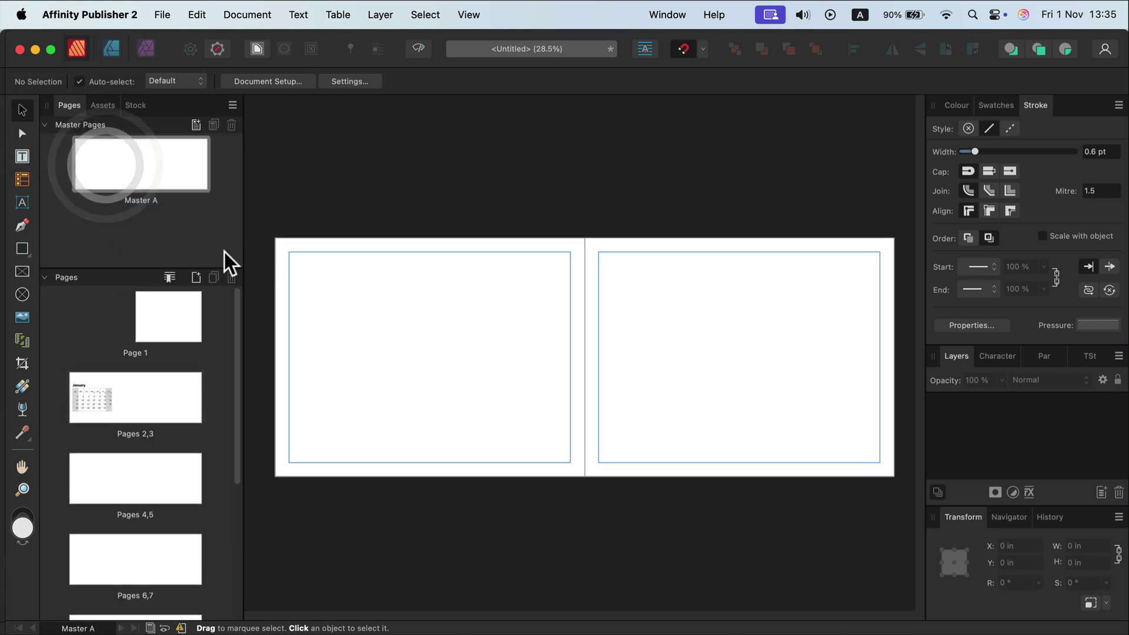
pyautogui.press('super+v')
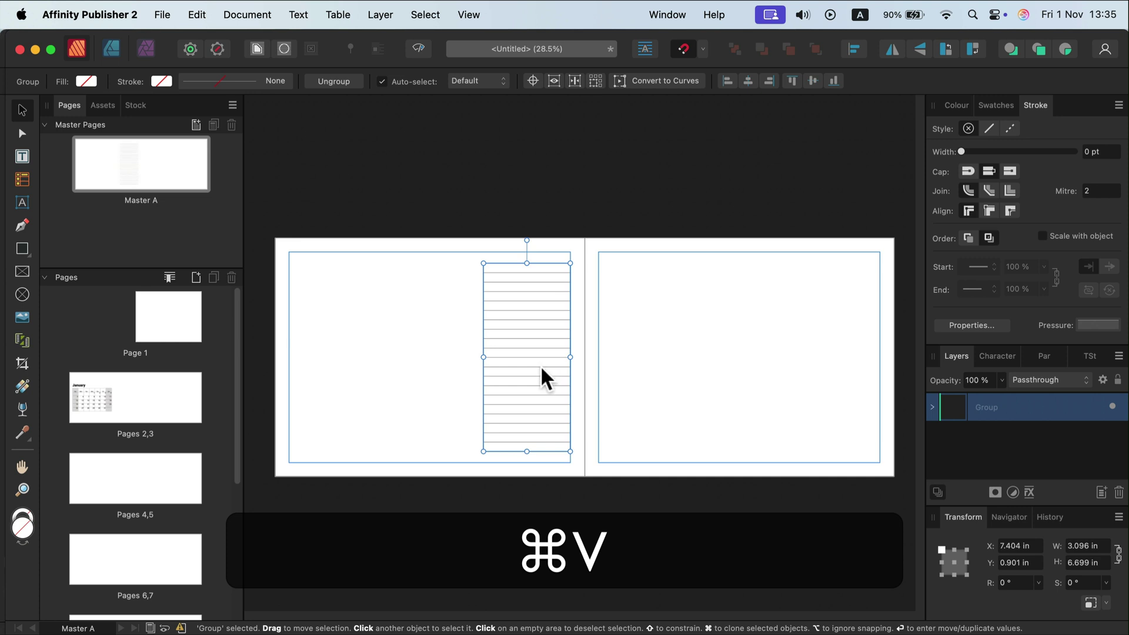
pyautogui.moveTo(532, 372); pyautogui.dragTo(845, 376)
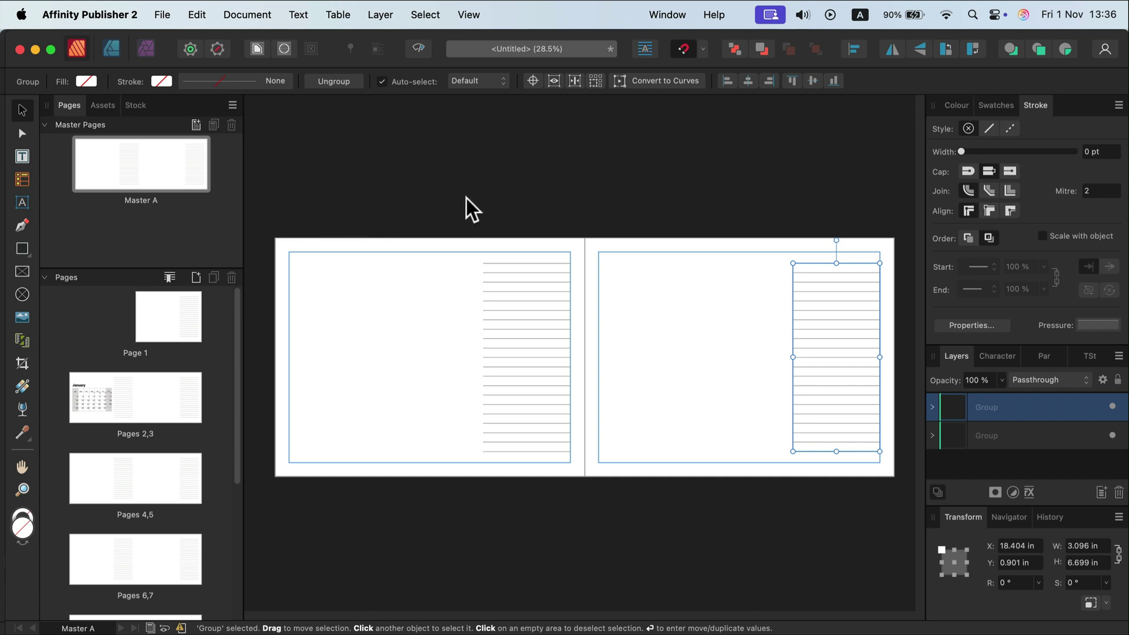
# Step: Confirm the pages 4–5 spread shows the master ruled lines, then bring Designer's Calendar 2025 forward
pyautogui.click(44, 125)
pyautogui.click(108, 262)
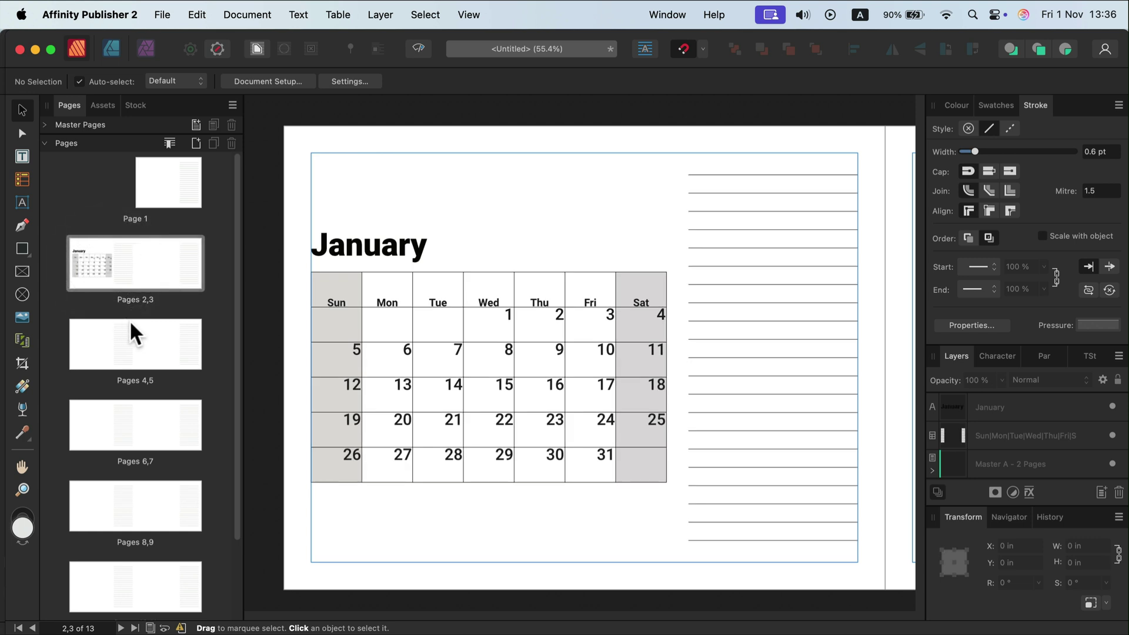
pyautogui.click(171, 269)
pyautogui.click(155, 342)
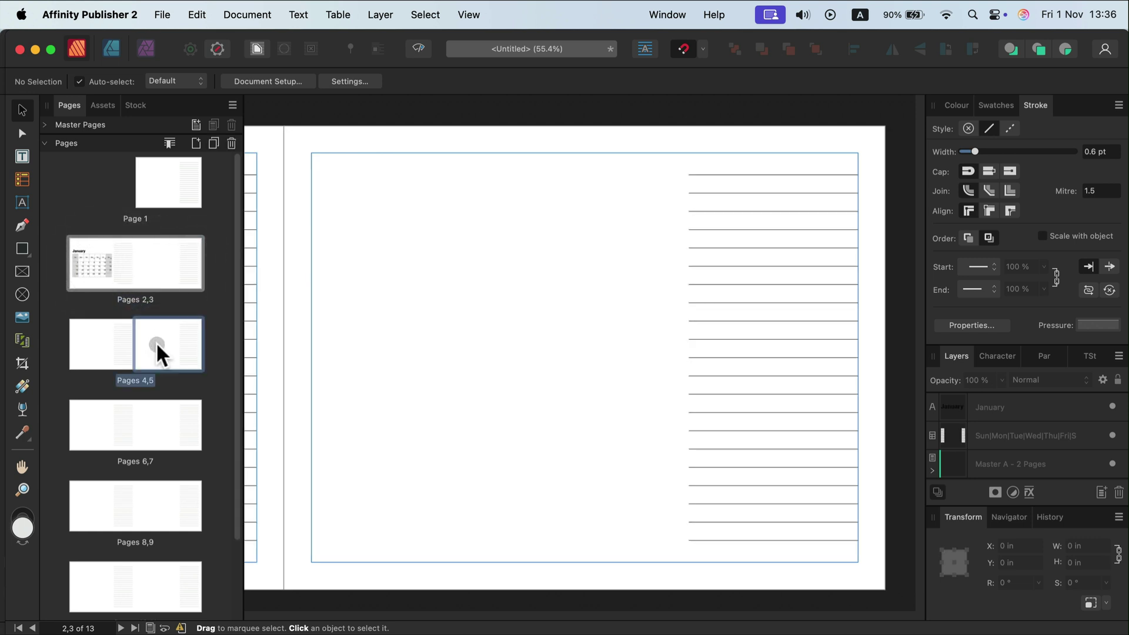
pyautogui.click(93, 337)
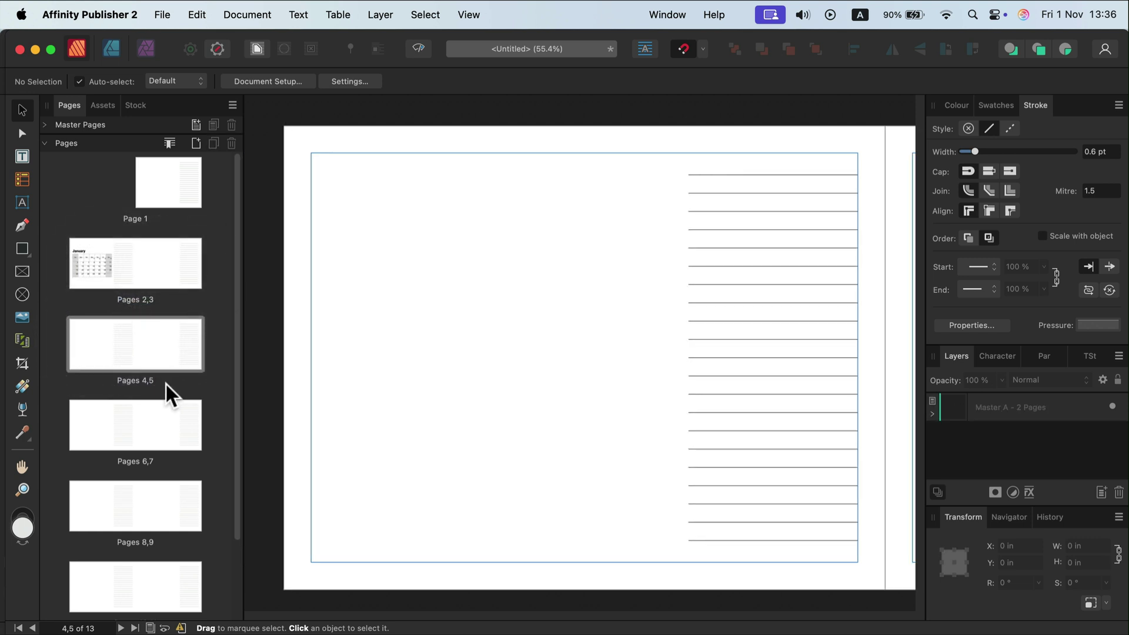
pyautogui.click(102, 238)
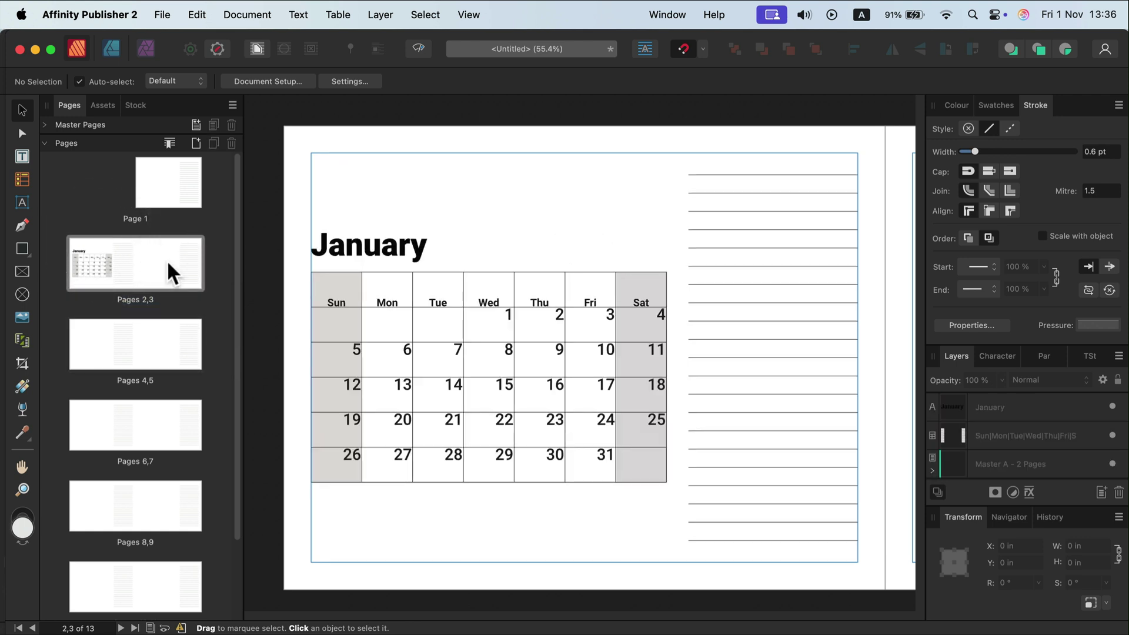
pyautogui.click(647, 614)
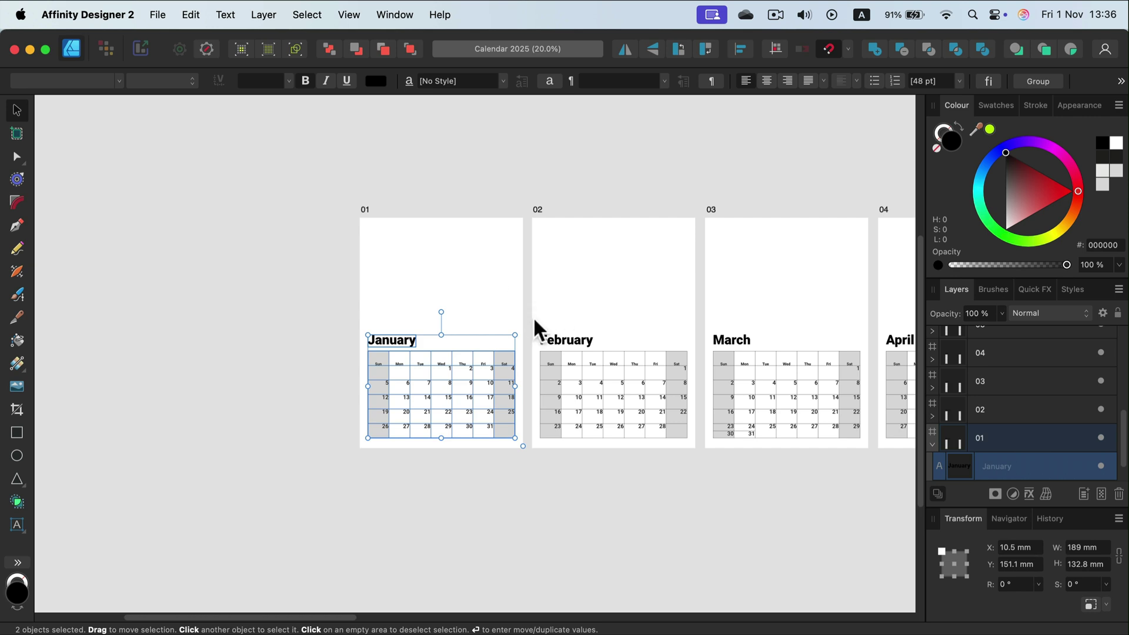
# Step: Marquee-select the February calendar's objects in Designer
pyautogui.moveTo(533, 320); pyautogui.dragTo(695, 474)
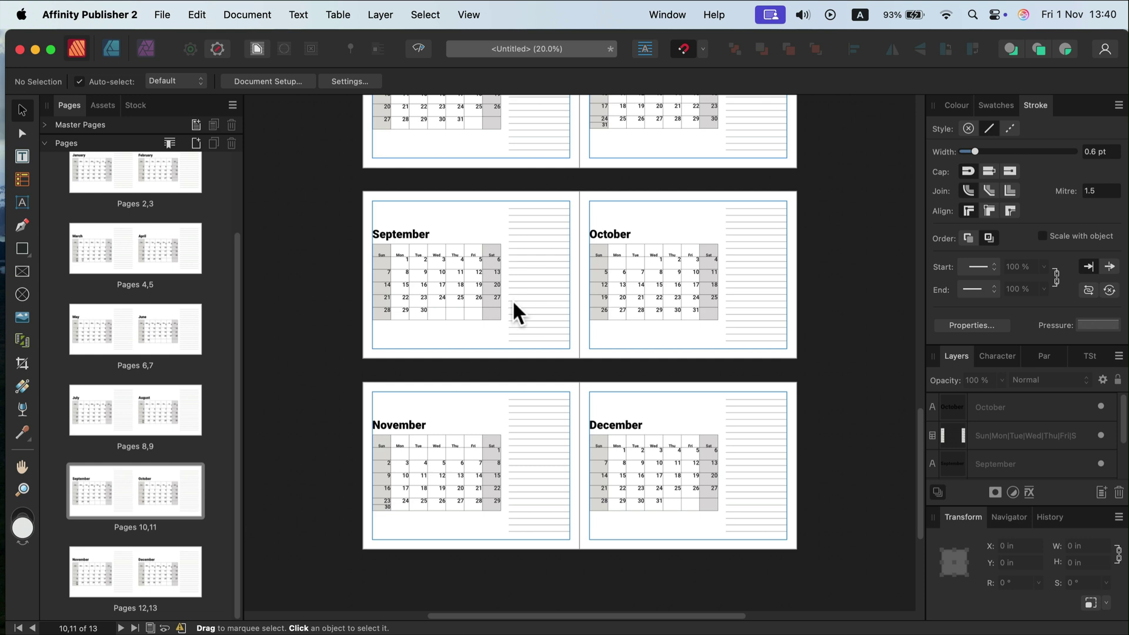
# Step: Inspect the November calendar table, deselect it, and return to page 1 of the planner
pyautogui.click(451, 464)
pyautogui.click(457, 462)
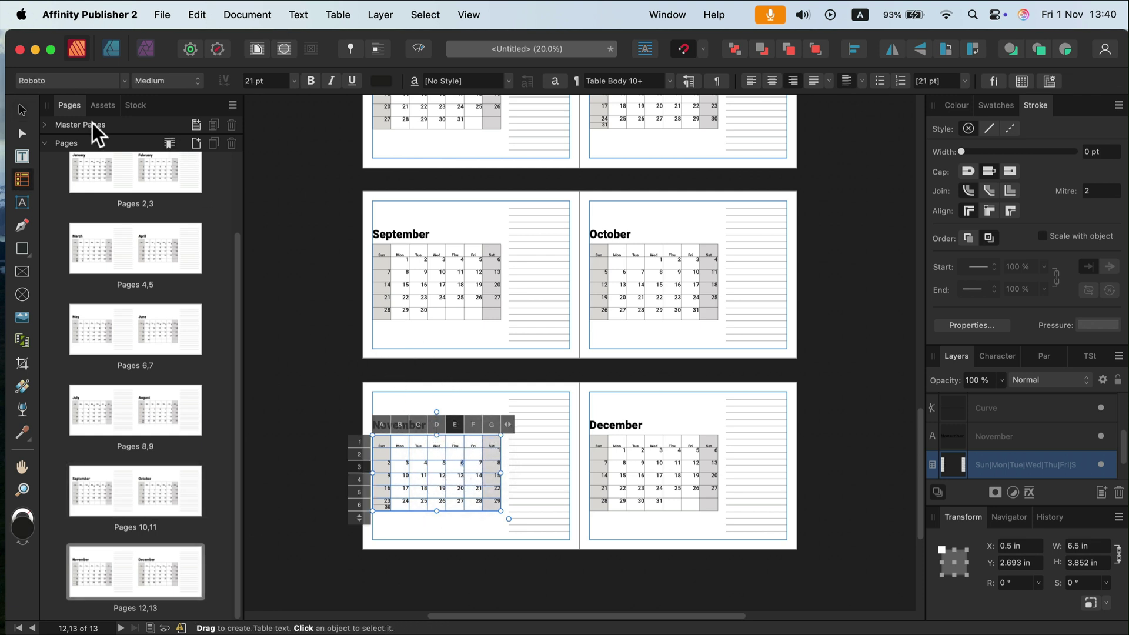
pyautogui.click(23, 110)
pyautogui.click(504, 371)
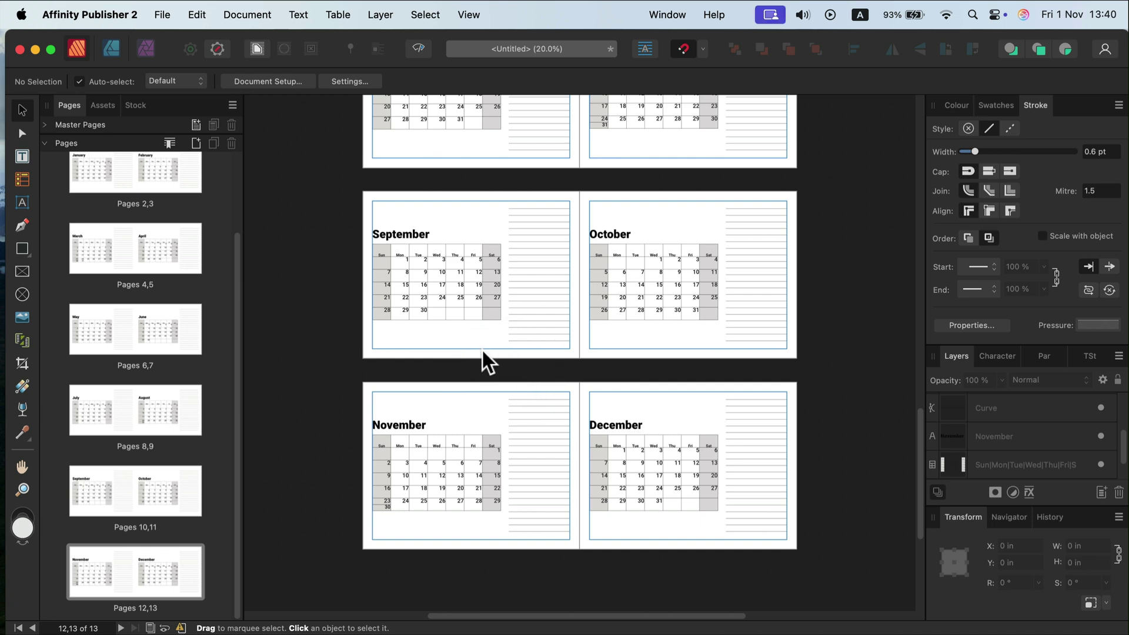
pyautogui.scroll(15, 623, 421)
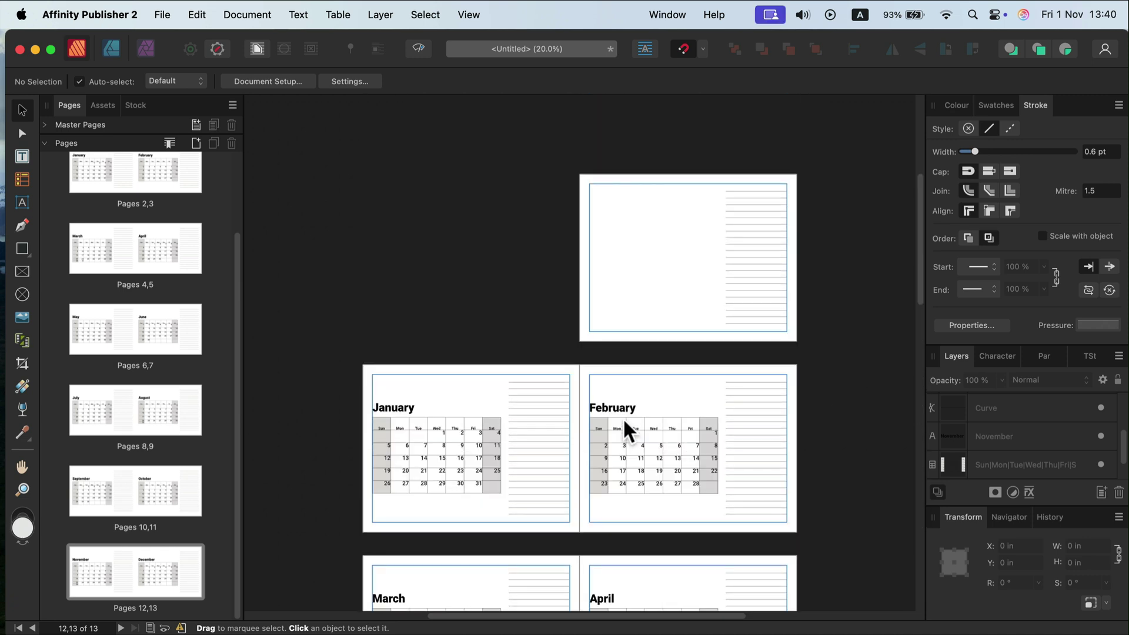
pyautogui.click(760, 228)
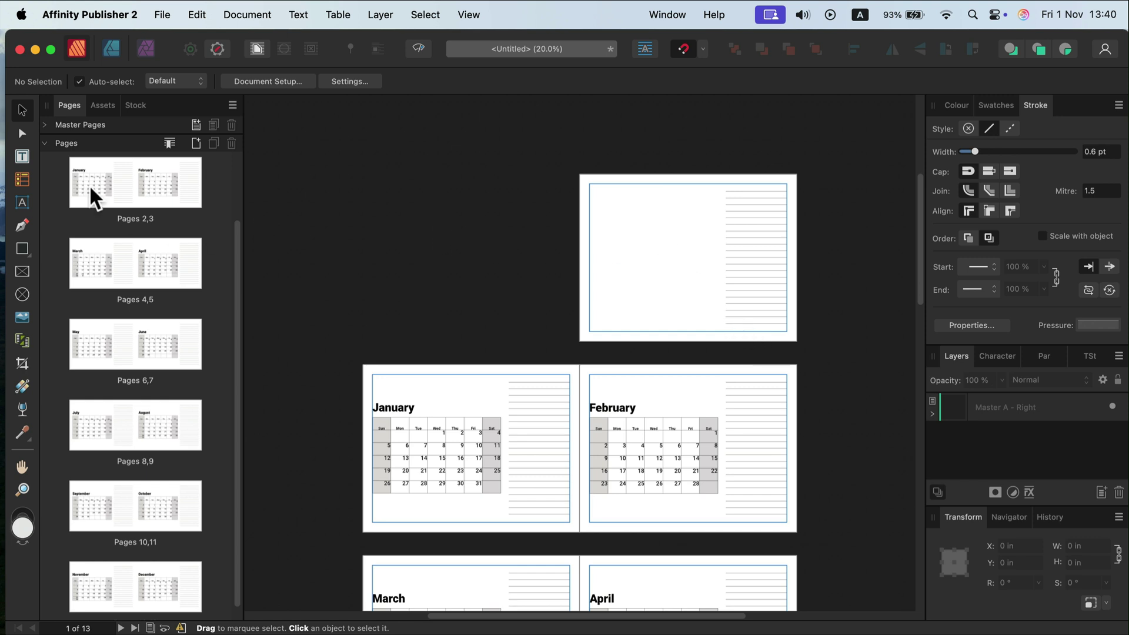
pyautogui.scroll(3, 119, 171)
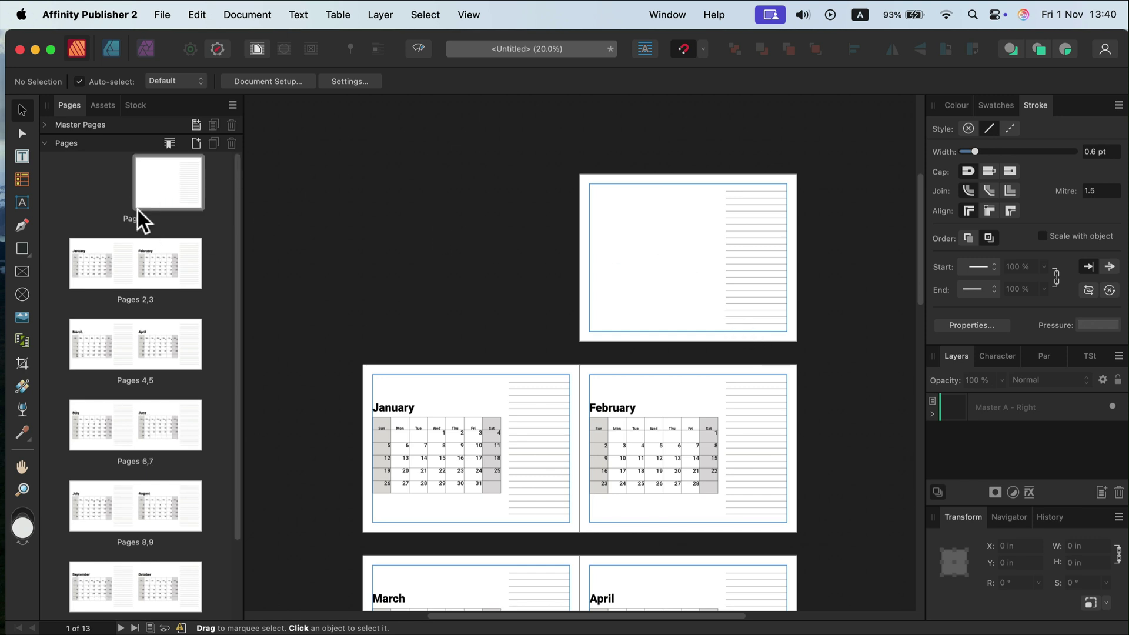
# Step: Clear the master from Page 1 so the cover carries no ruled lines
pyautogui.click(153, 180)
pyautogui.rightClick(157, 175)
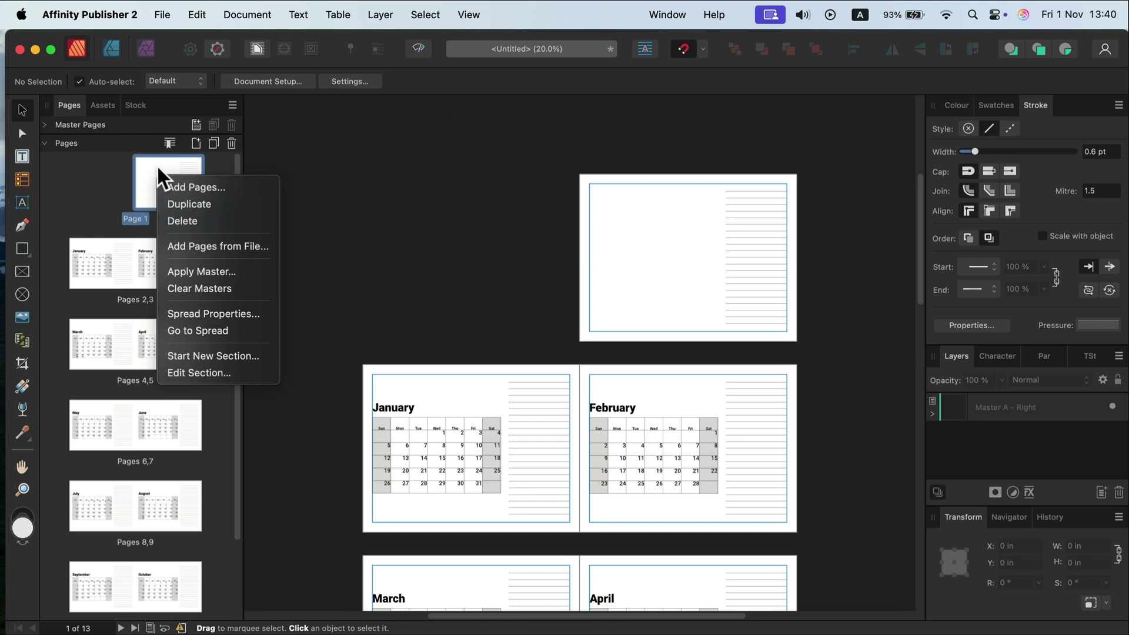
pyautogui.click(180, 287)
pyautogui.rightClick(167, 192)
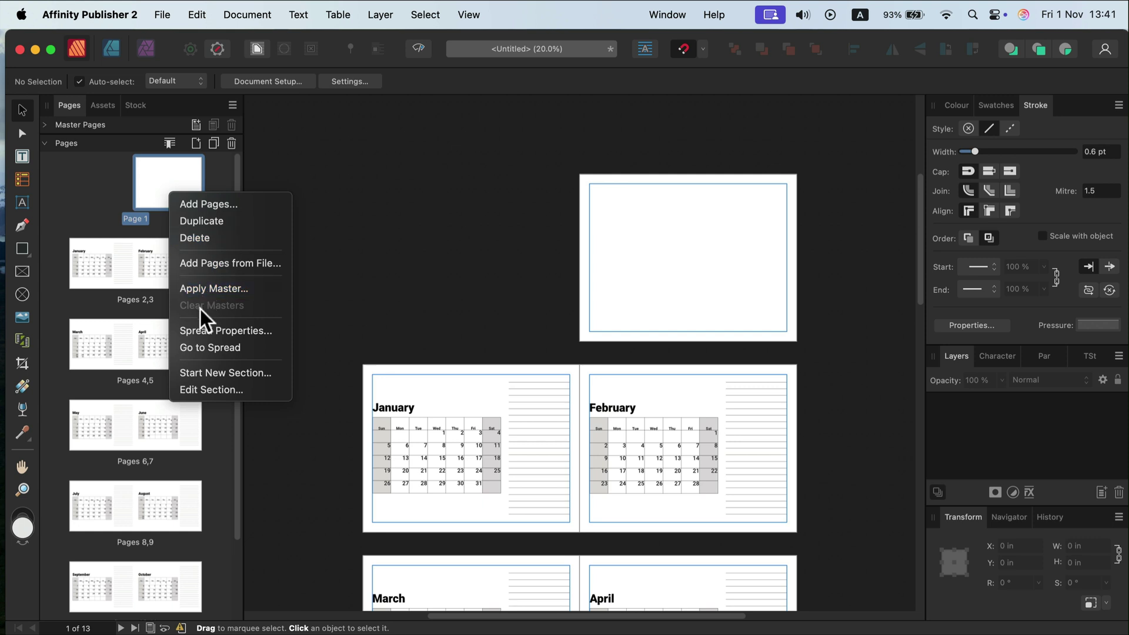
pyautogui.click(99, 202)
pyautogui.click(48, 143)
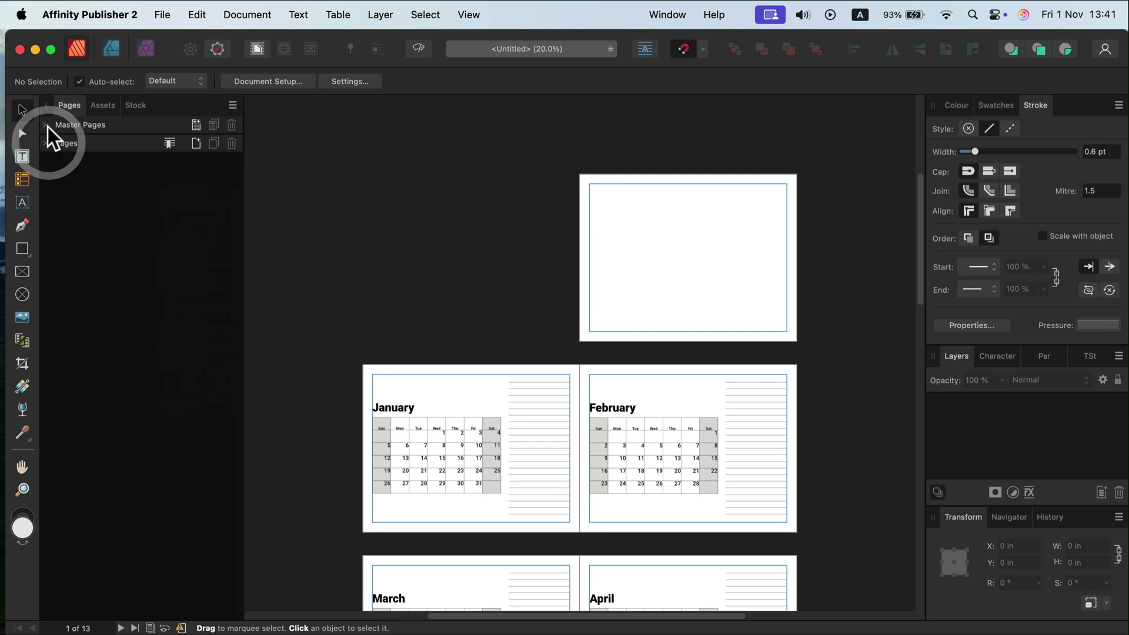
# Step: Open Master A for editing from the Pages panel
pyautogui.click(48, 126)
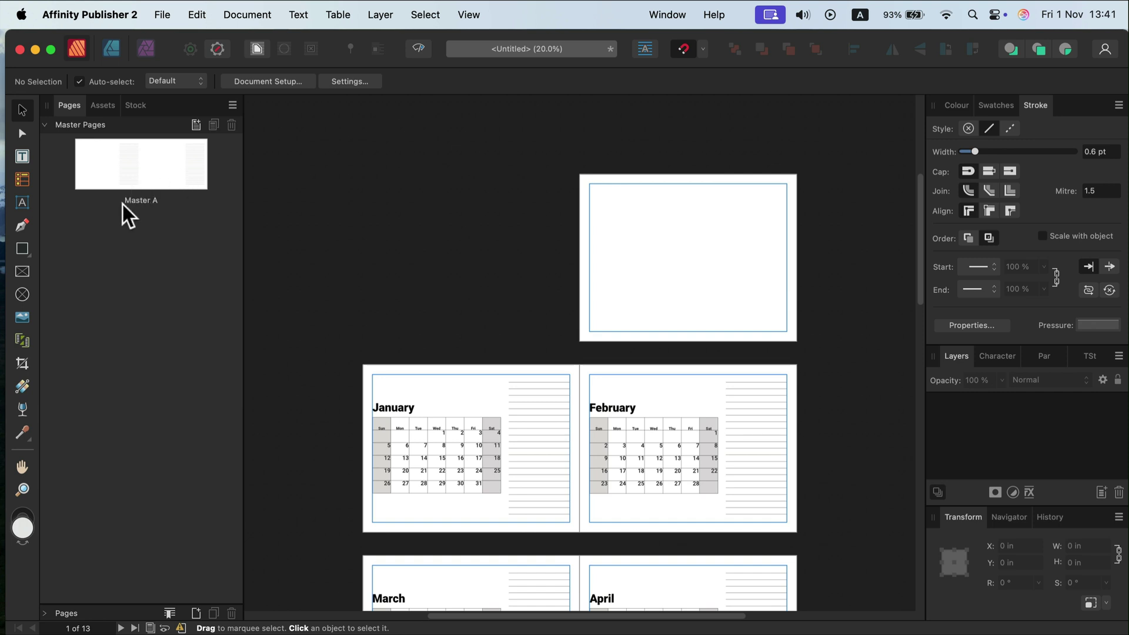
pyautogui.click(48, 127)
pyautogui.click(51, 144)
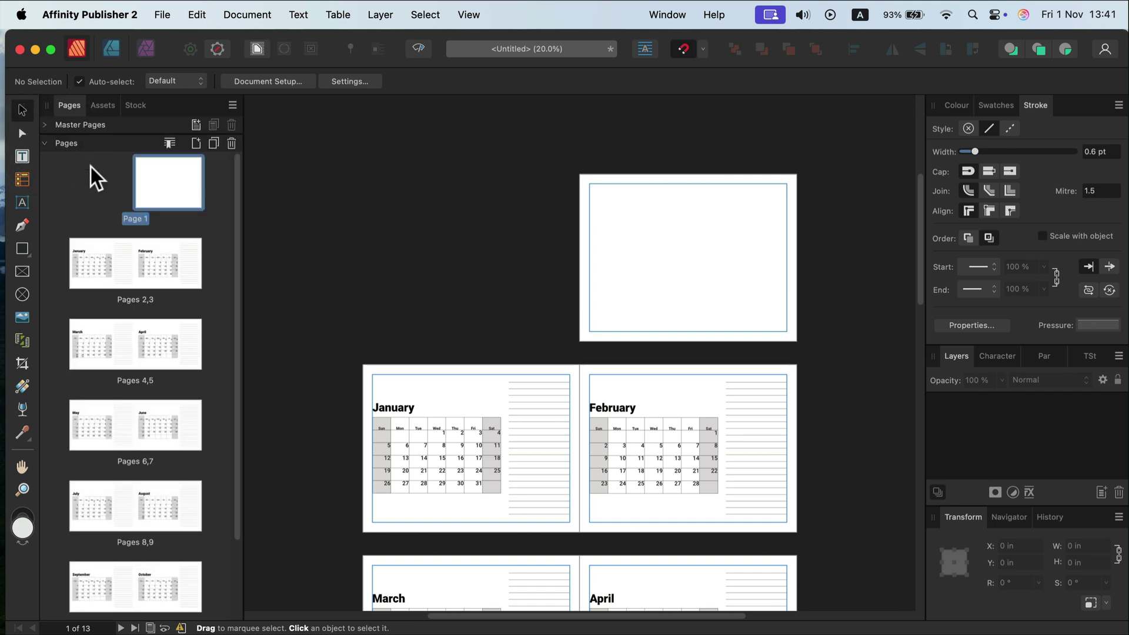
pyautogui.click(48, 125)
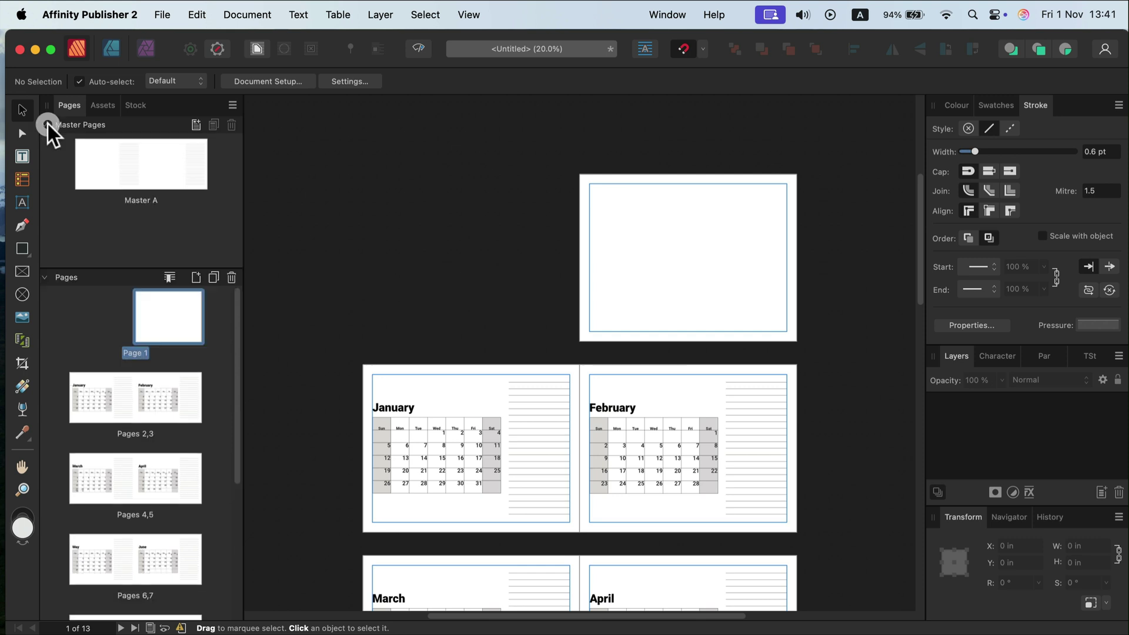
pyautogui.doubleClick(107, 164)
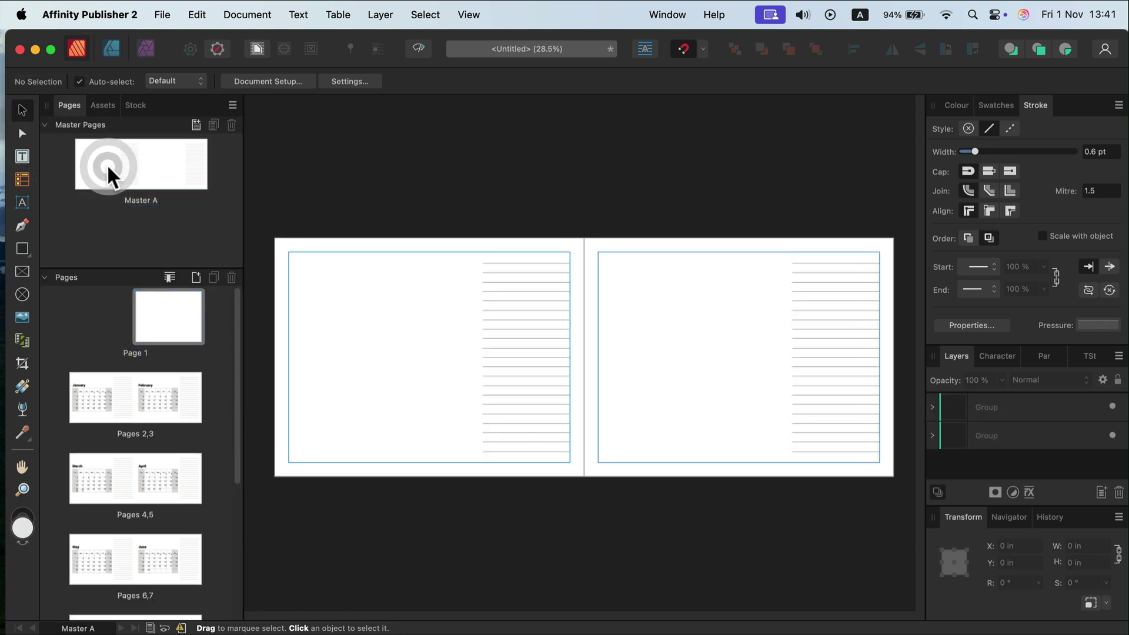
# Step: Draw a cyan-blue (C 61) bar along the master's bottom, stretched edge to edge
pyautogui.click(22, 249)
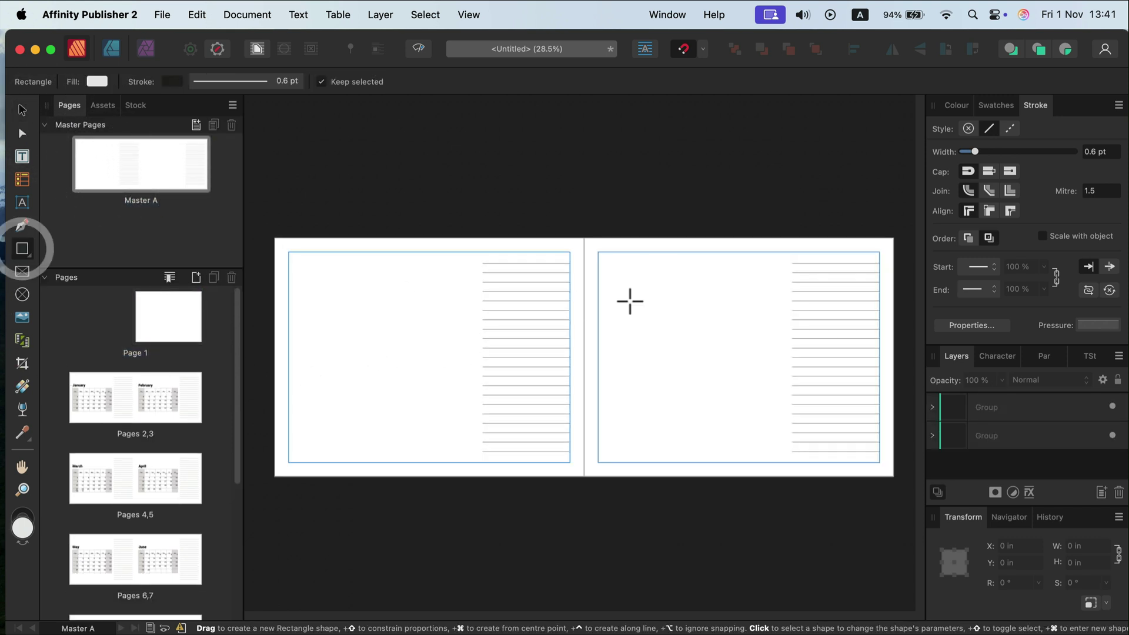
pyautogui.moveTo(439, 448); pyautogui.dragTo(701, 476)
pyautogui.click(947, 107)
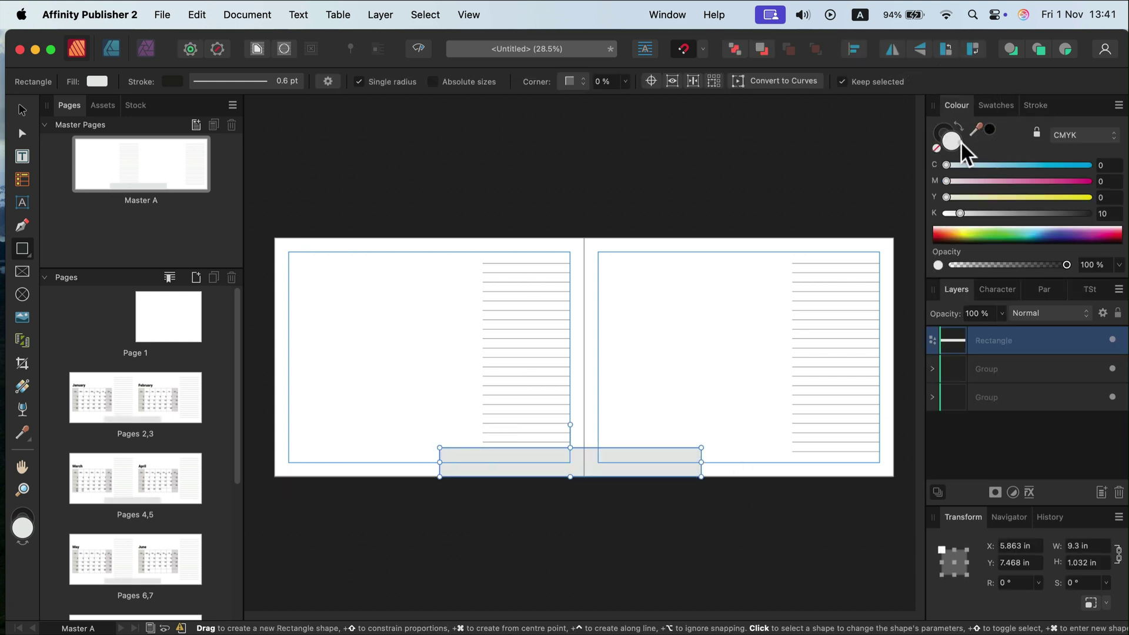
pyautogui.moveTo(1000, 165); pyautogui.dragTo(1033, 164)
pyautogui.click(22, 110)
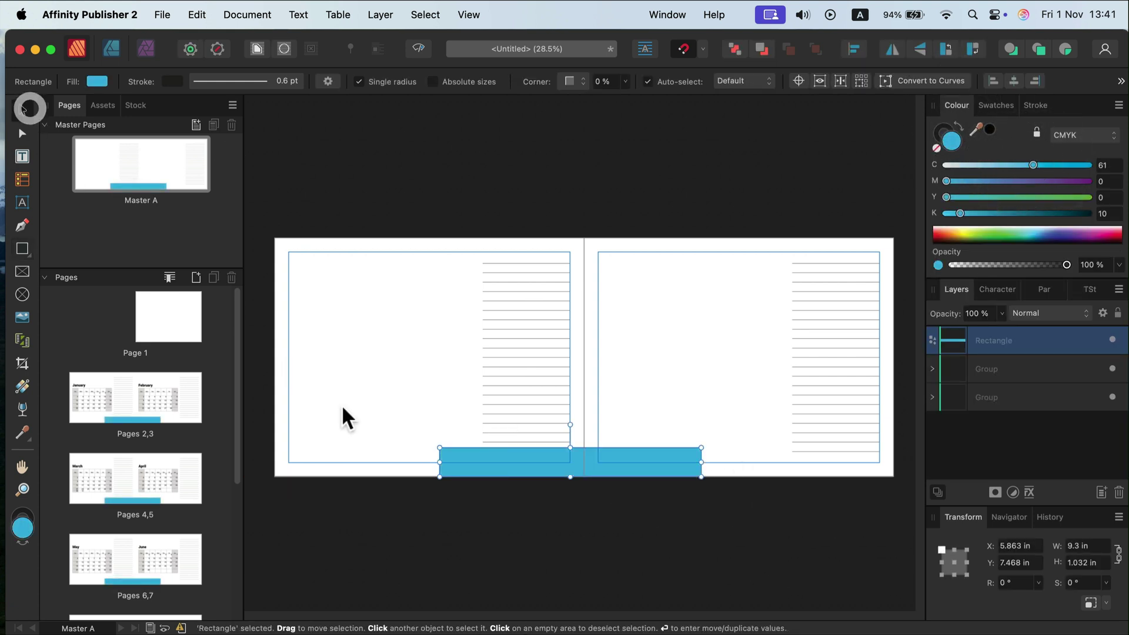
pyautogui.moveTo(439, 447); pyautogui.dragTo(272, 455)
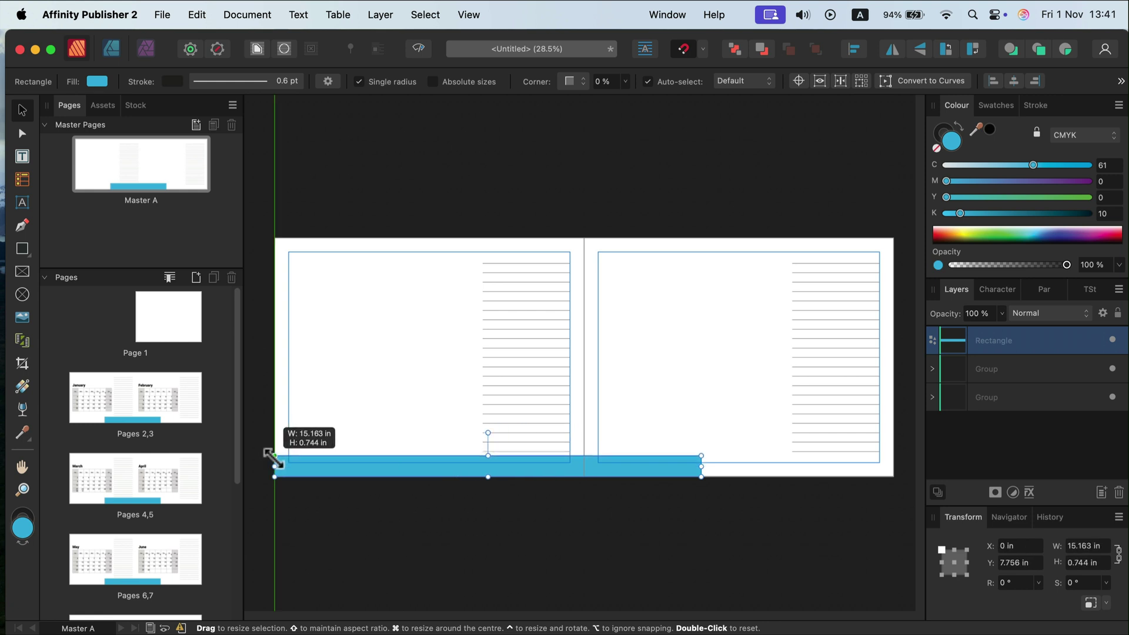
pyautogui.moveTo(700, 467); pyautogui.dragTo(889, 465)
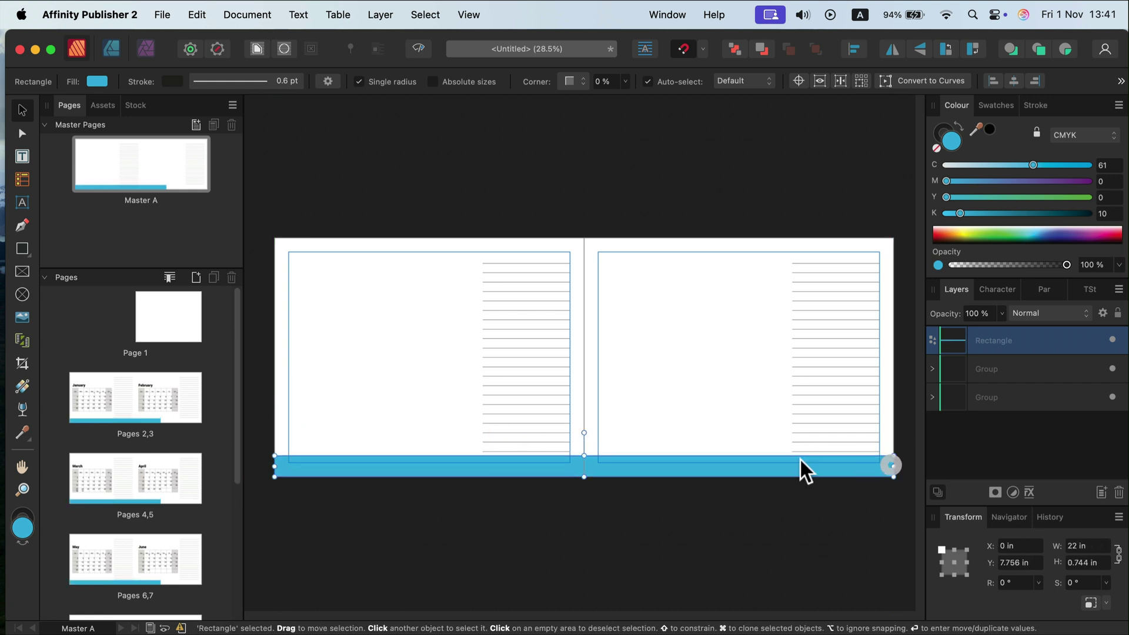
pyautogui.doubleClick(108, 388)
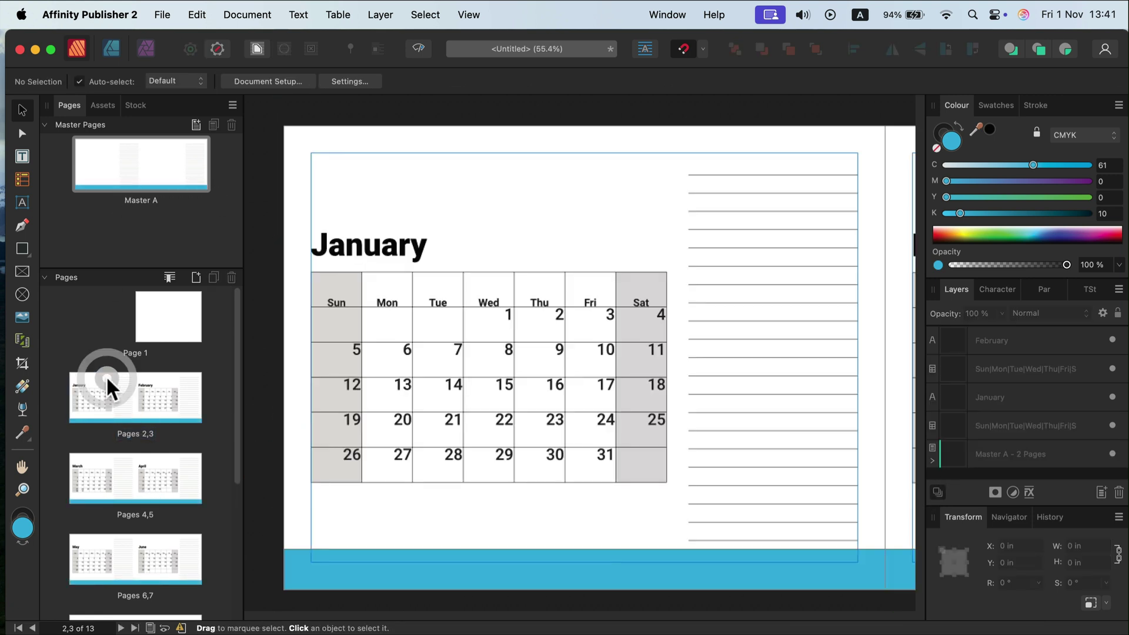
# Step: Check the March and May/June spreads for the blue bottom bar
pyautogui.doubleClick(113, 477)
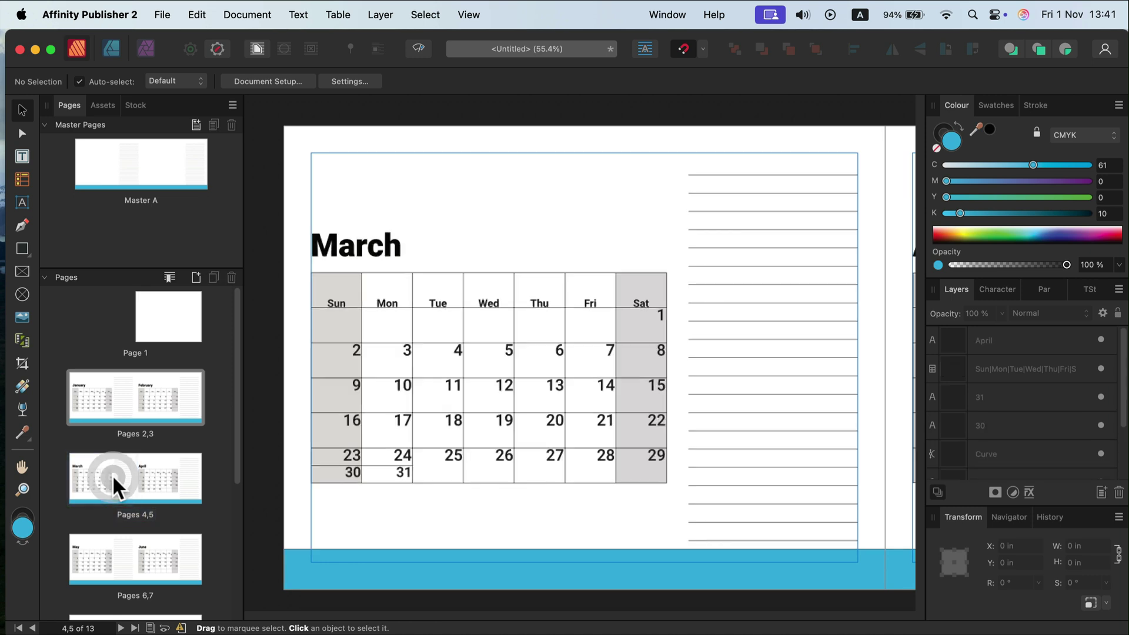
pyautogui.doubleClick(127, 546)
pyautogui.scroll(-10, 537, 415)
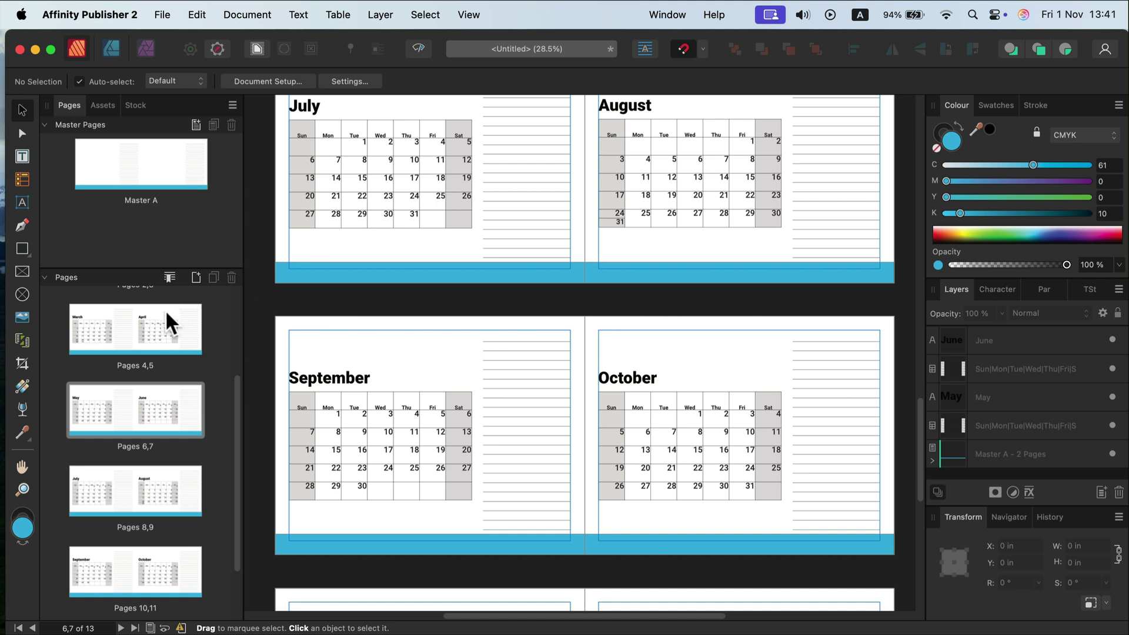
pyautogui.scroll(5, 166, 318)
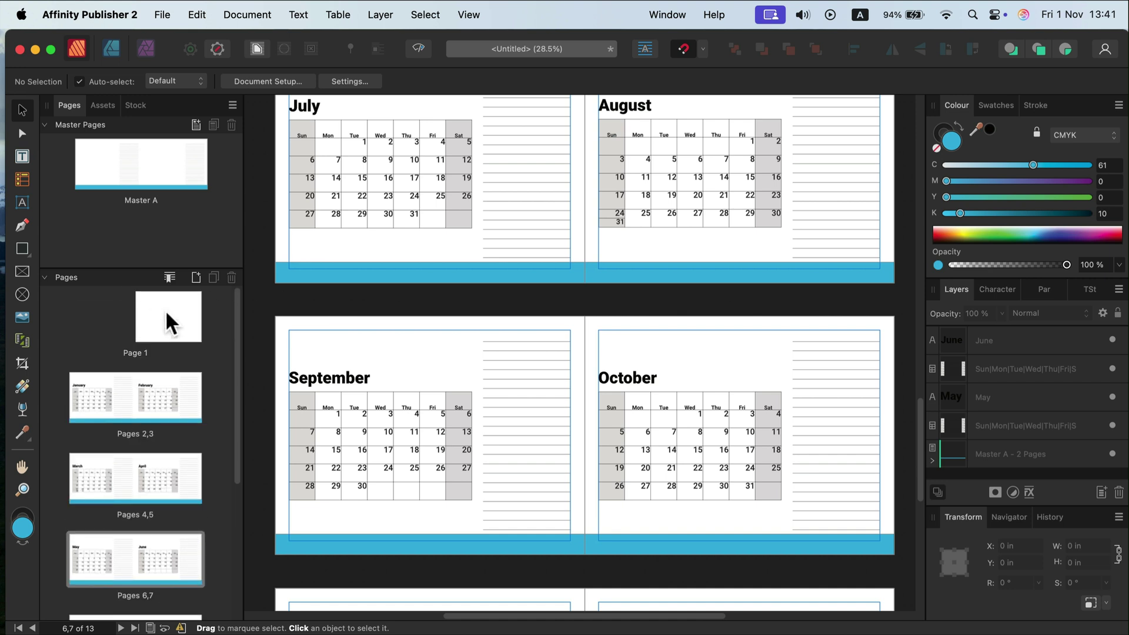
# Step: Delete the blue bottom bar from Master A
pyautogui.doubleClick(145, 165)
pyautogui.click(386, 475)
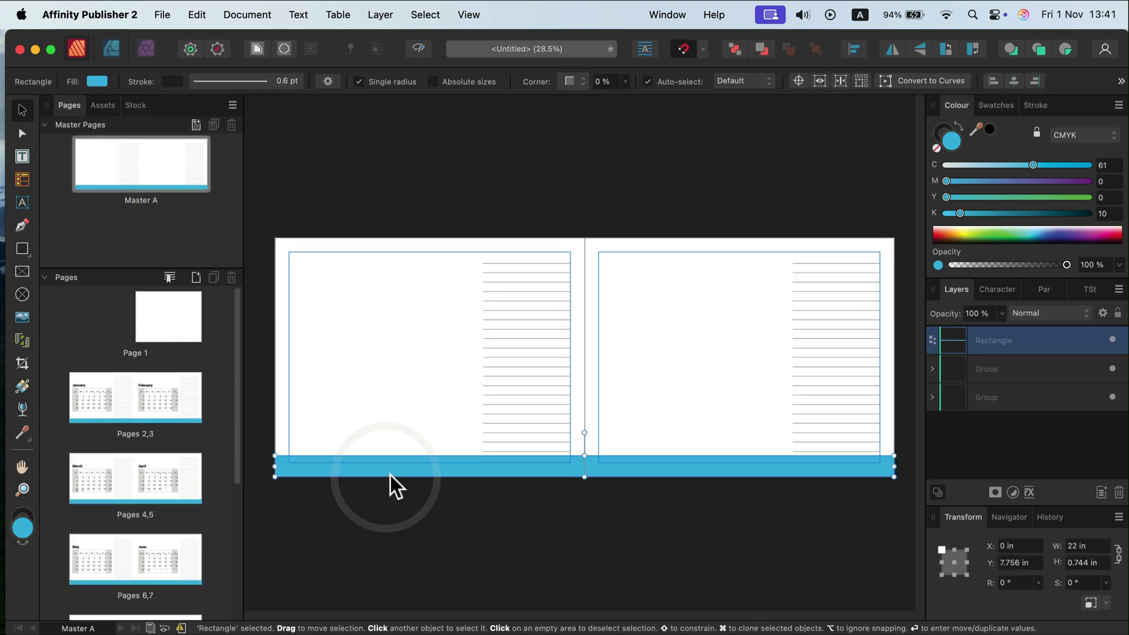
pyautogui.press('BackSpace')
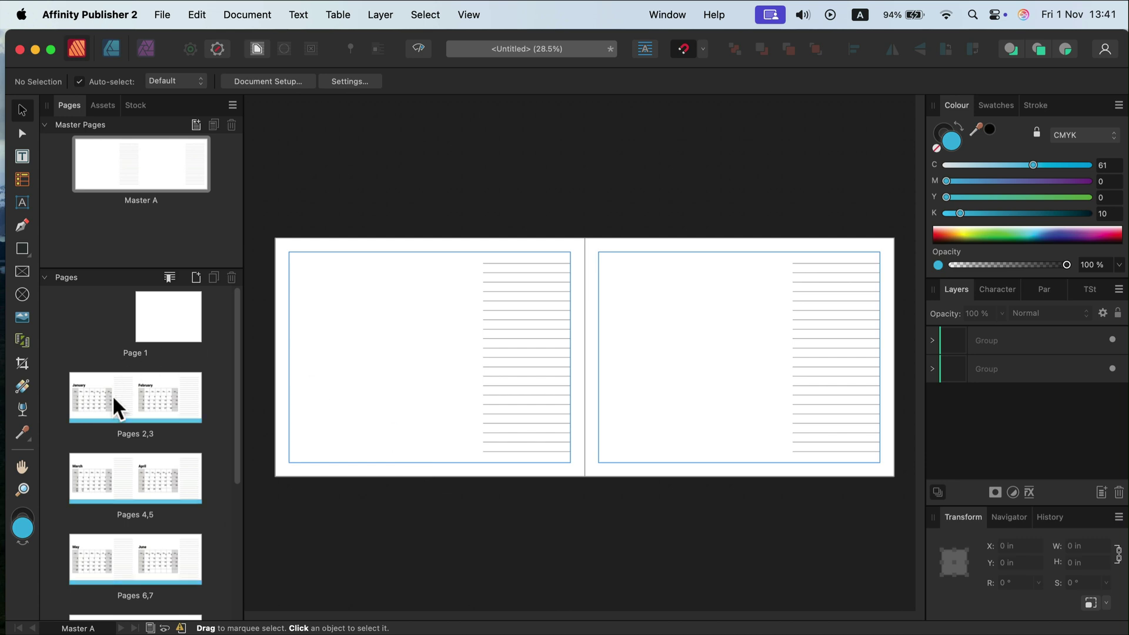